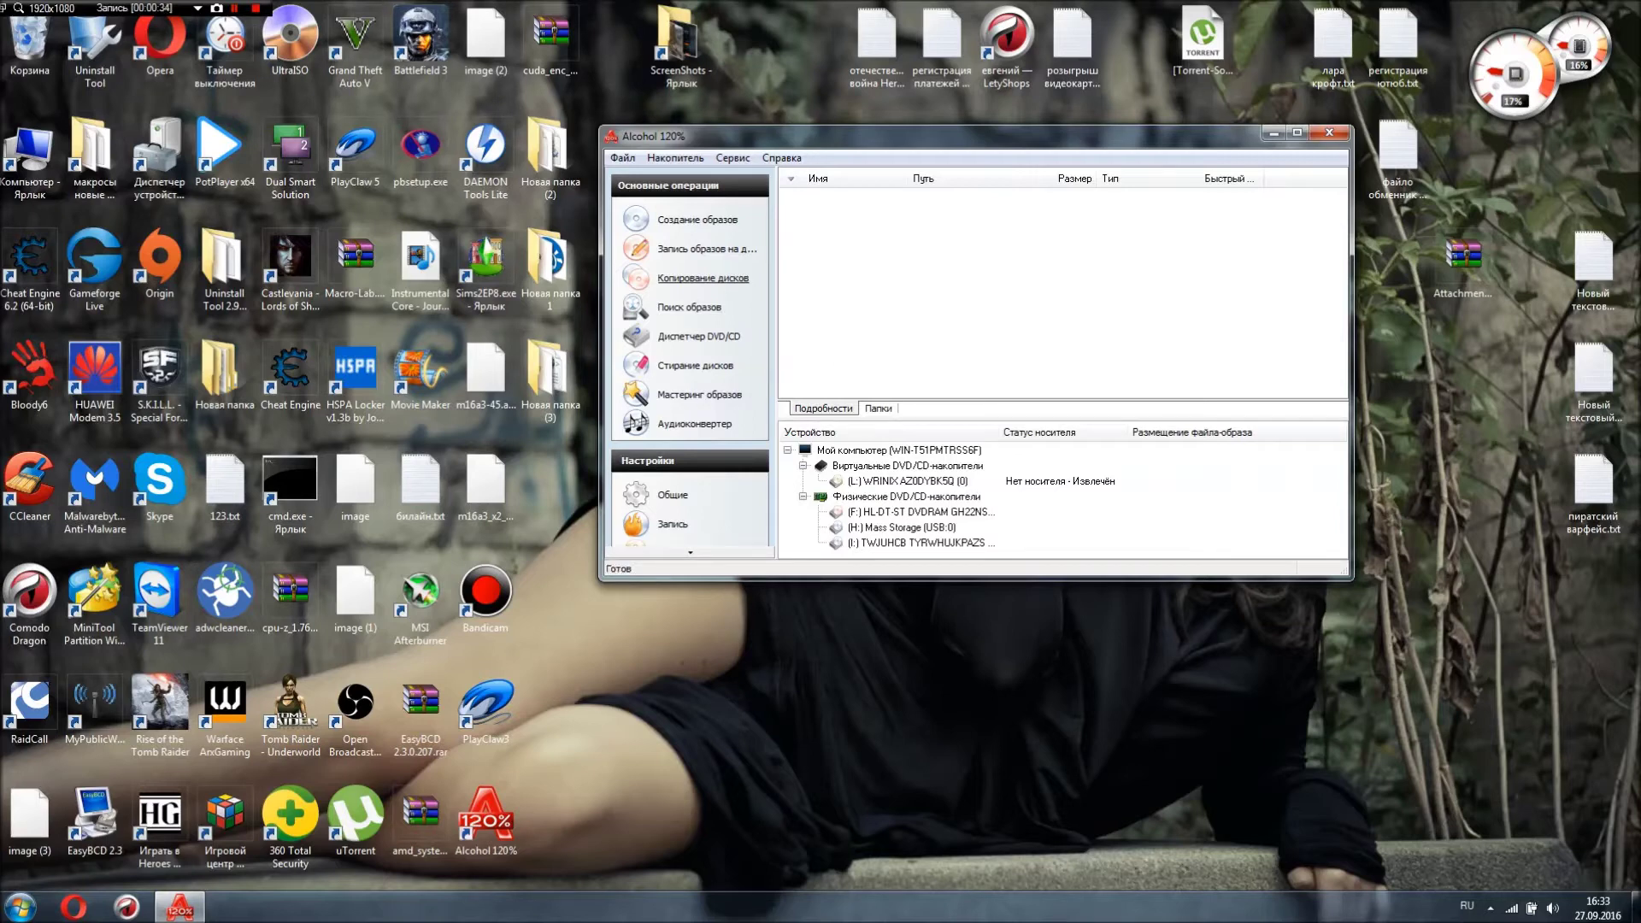
- Try to copy the game disc in drive F: with the Play Station 2 data type, declining to overwrite NEW.mds, and close the wizard
left_click(702, 278)
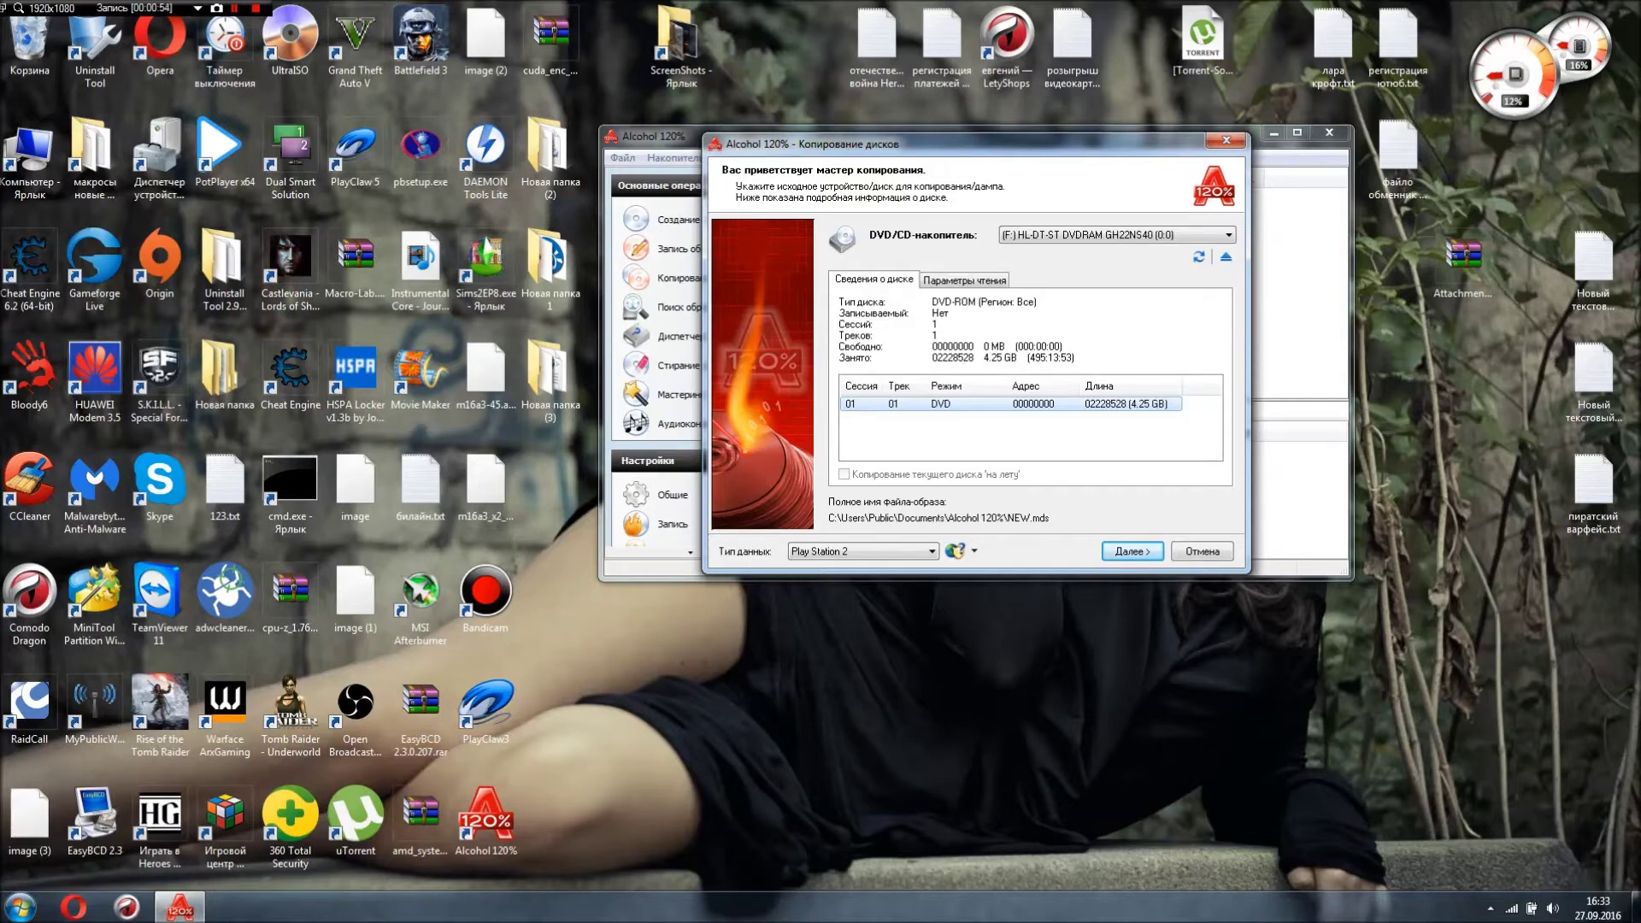
key("Return")
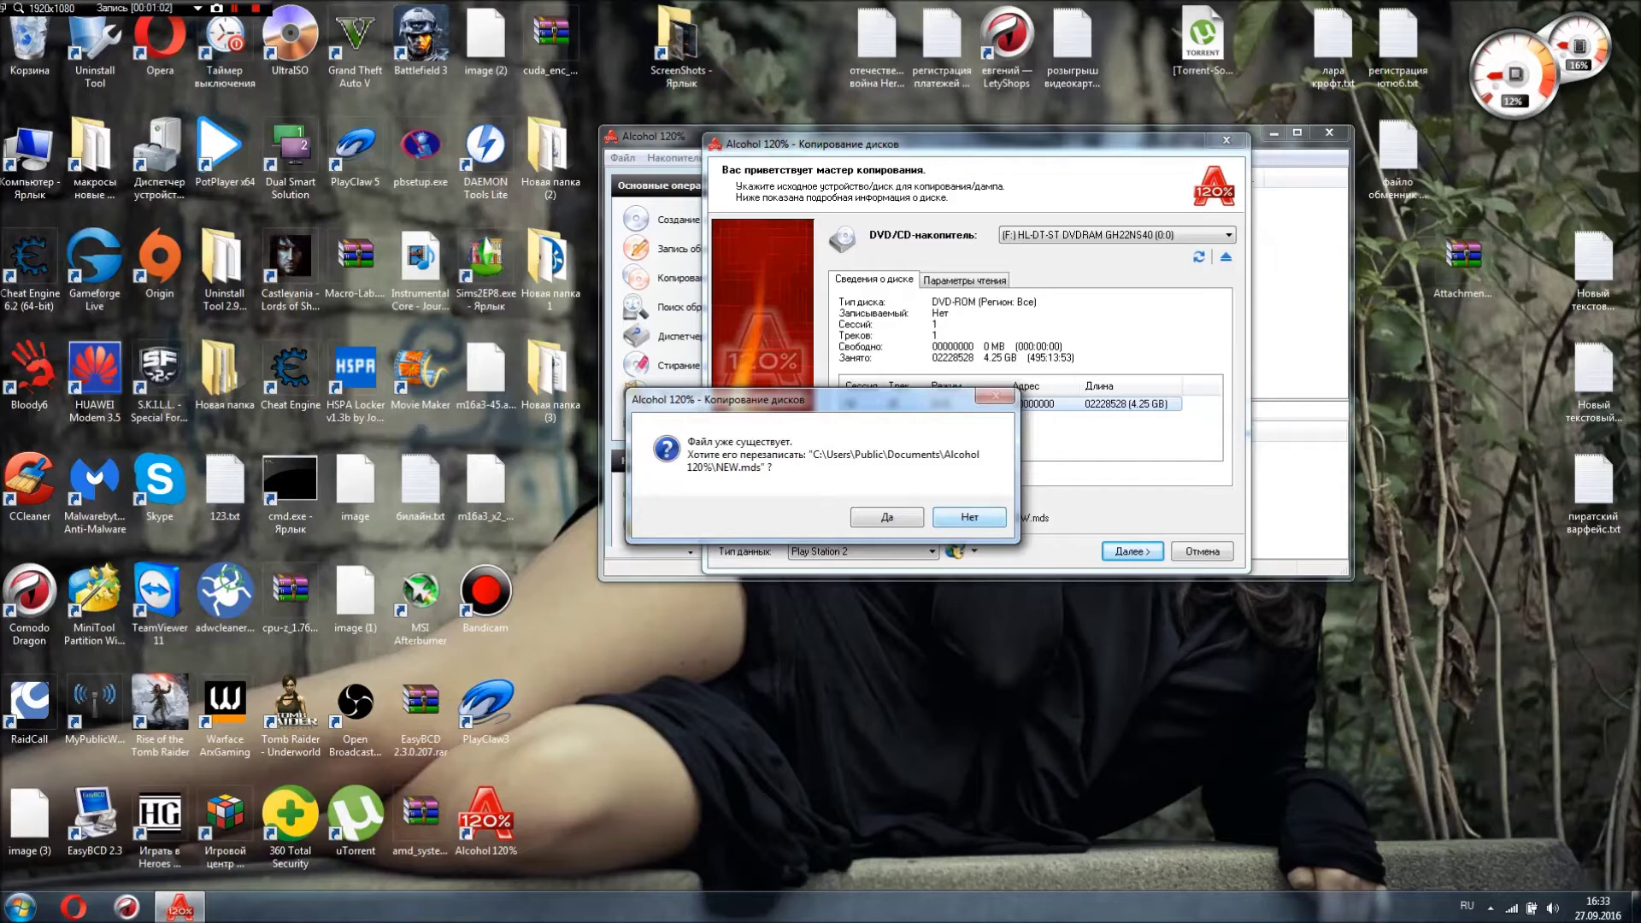
key("Return")
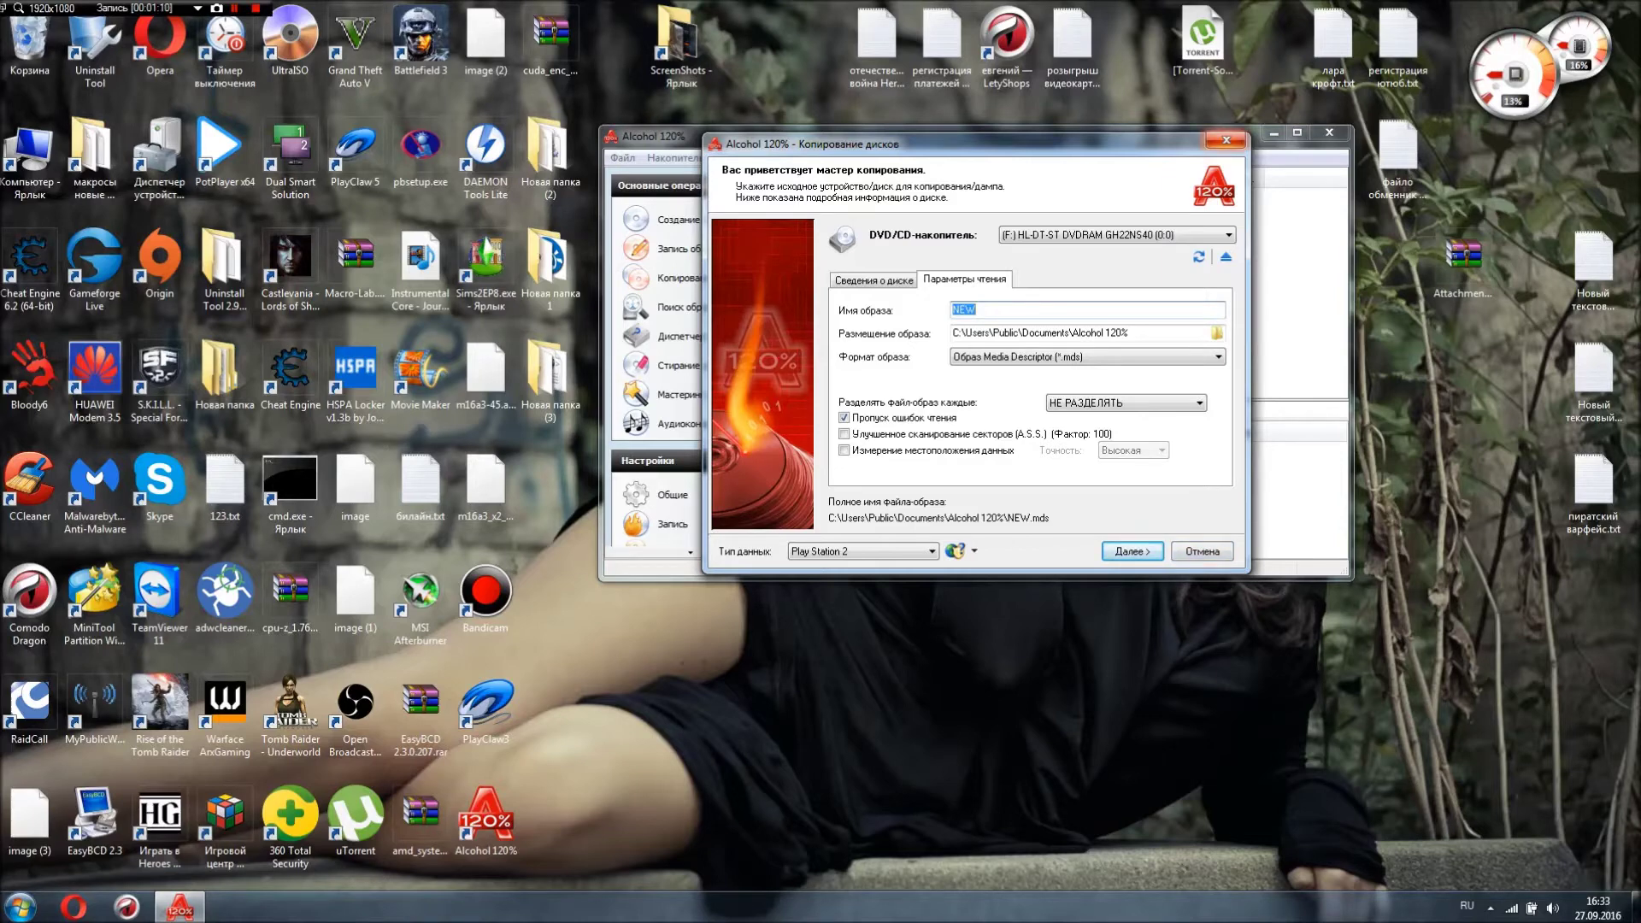
left_click(1225, 140)
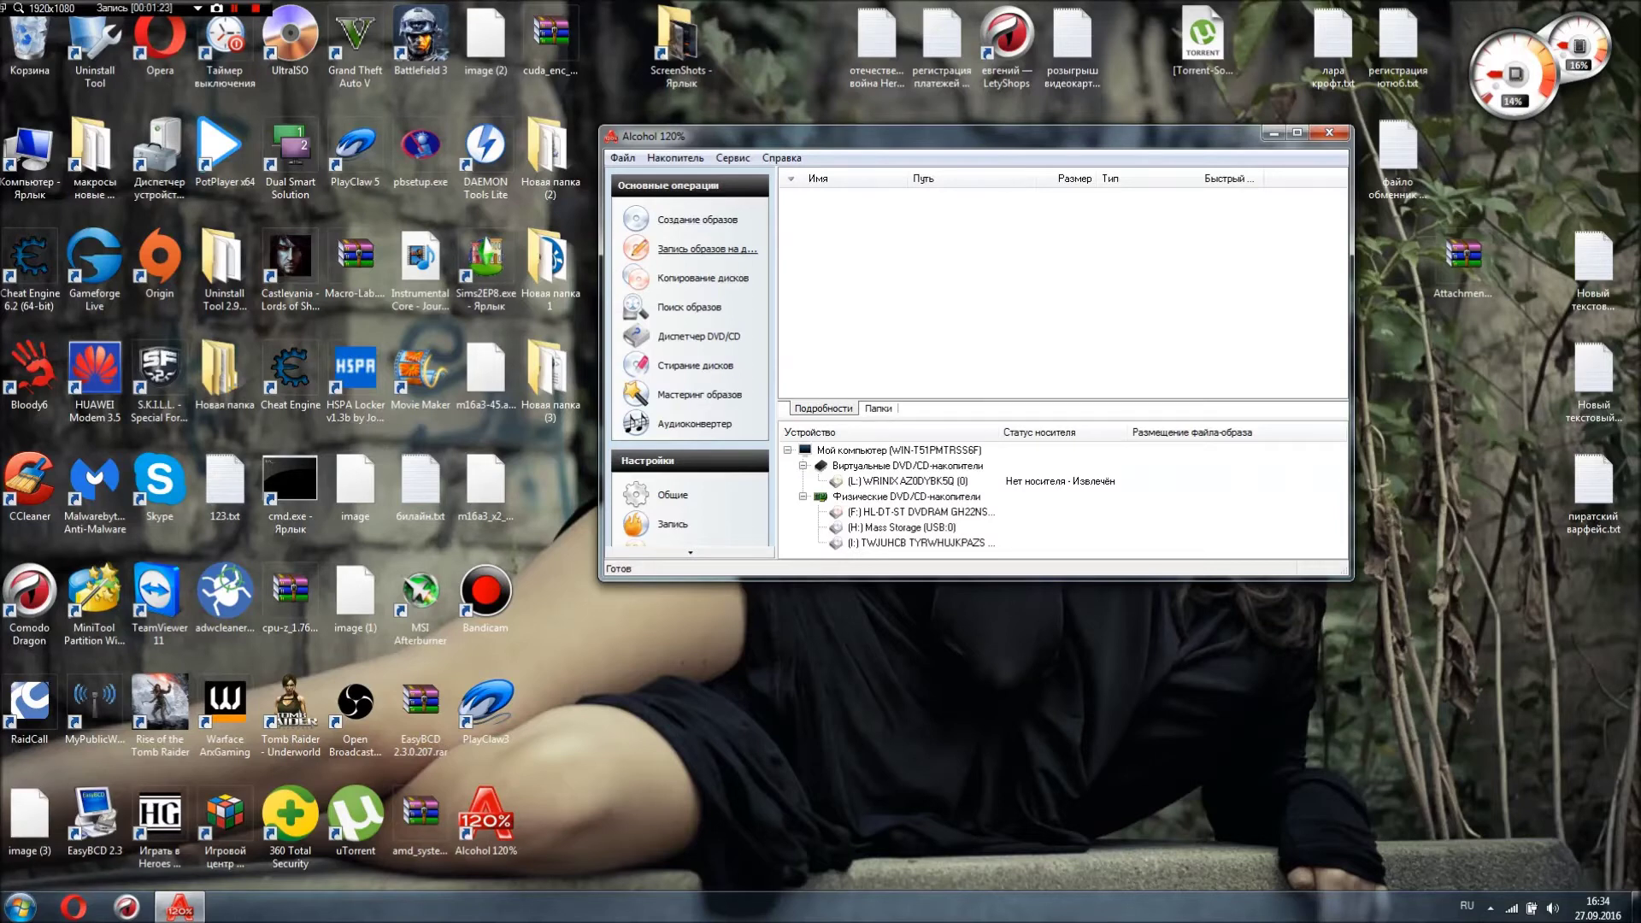
- Choose the image NEW.mds from the public documents' Alcohol 120% folder on drive C: as the image to burn to disc
left_click(707, 249)
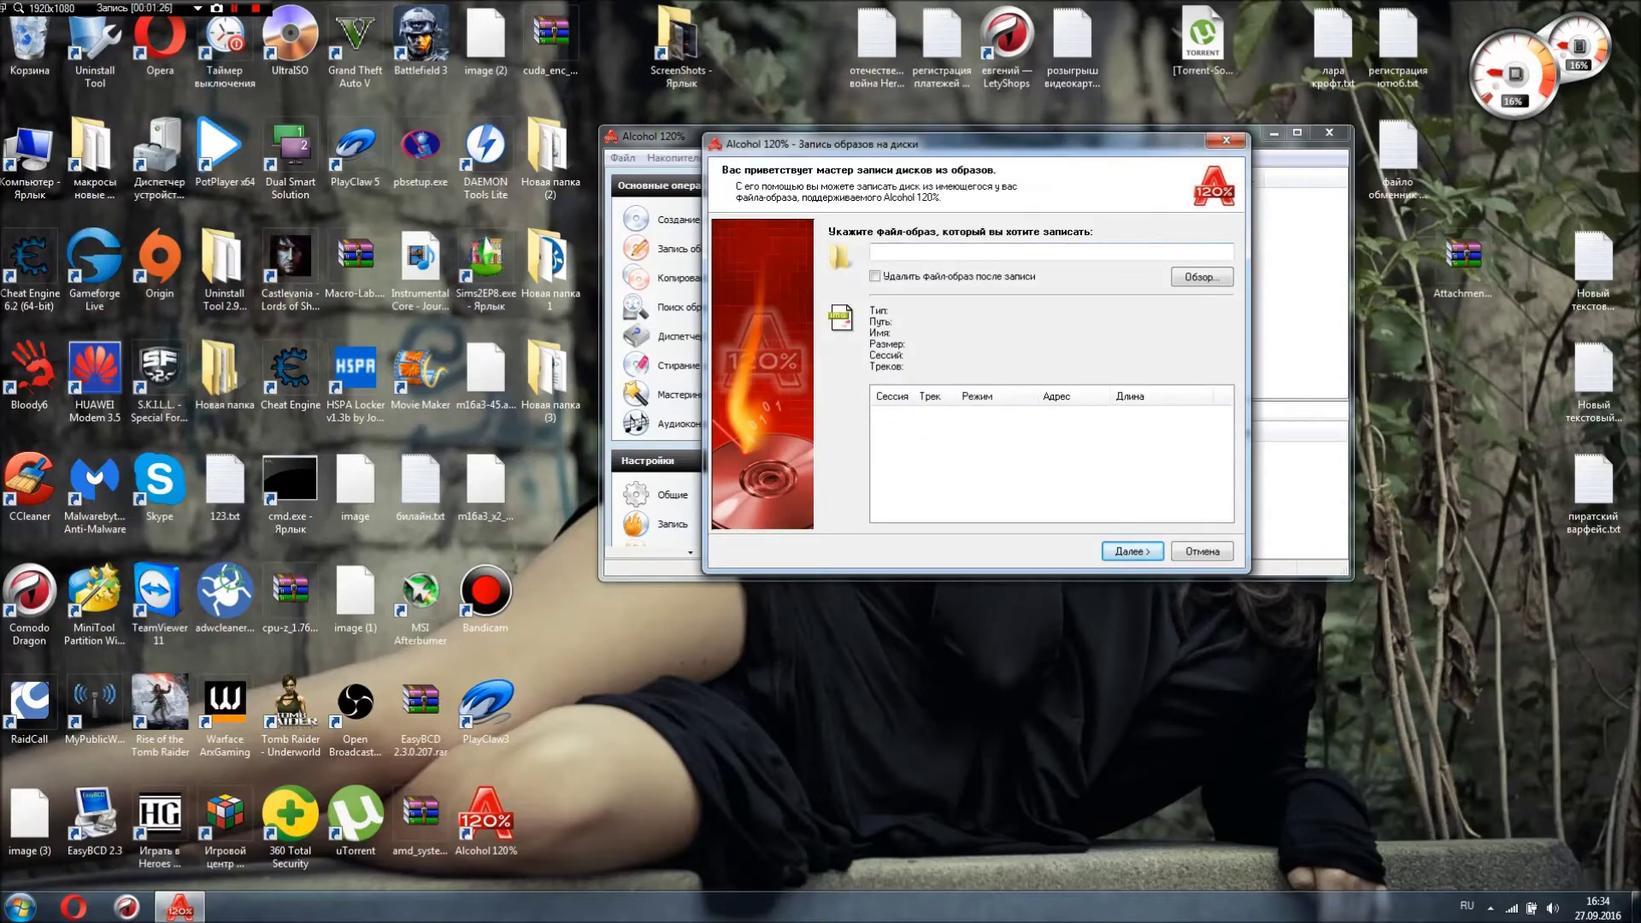
left_click(1201, 277)
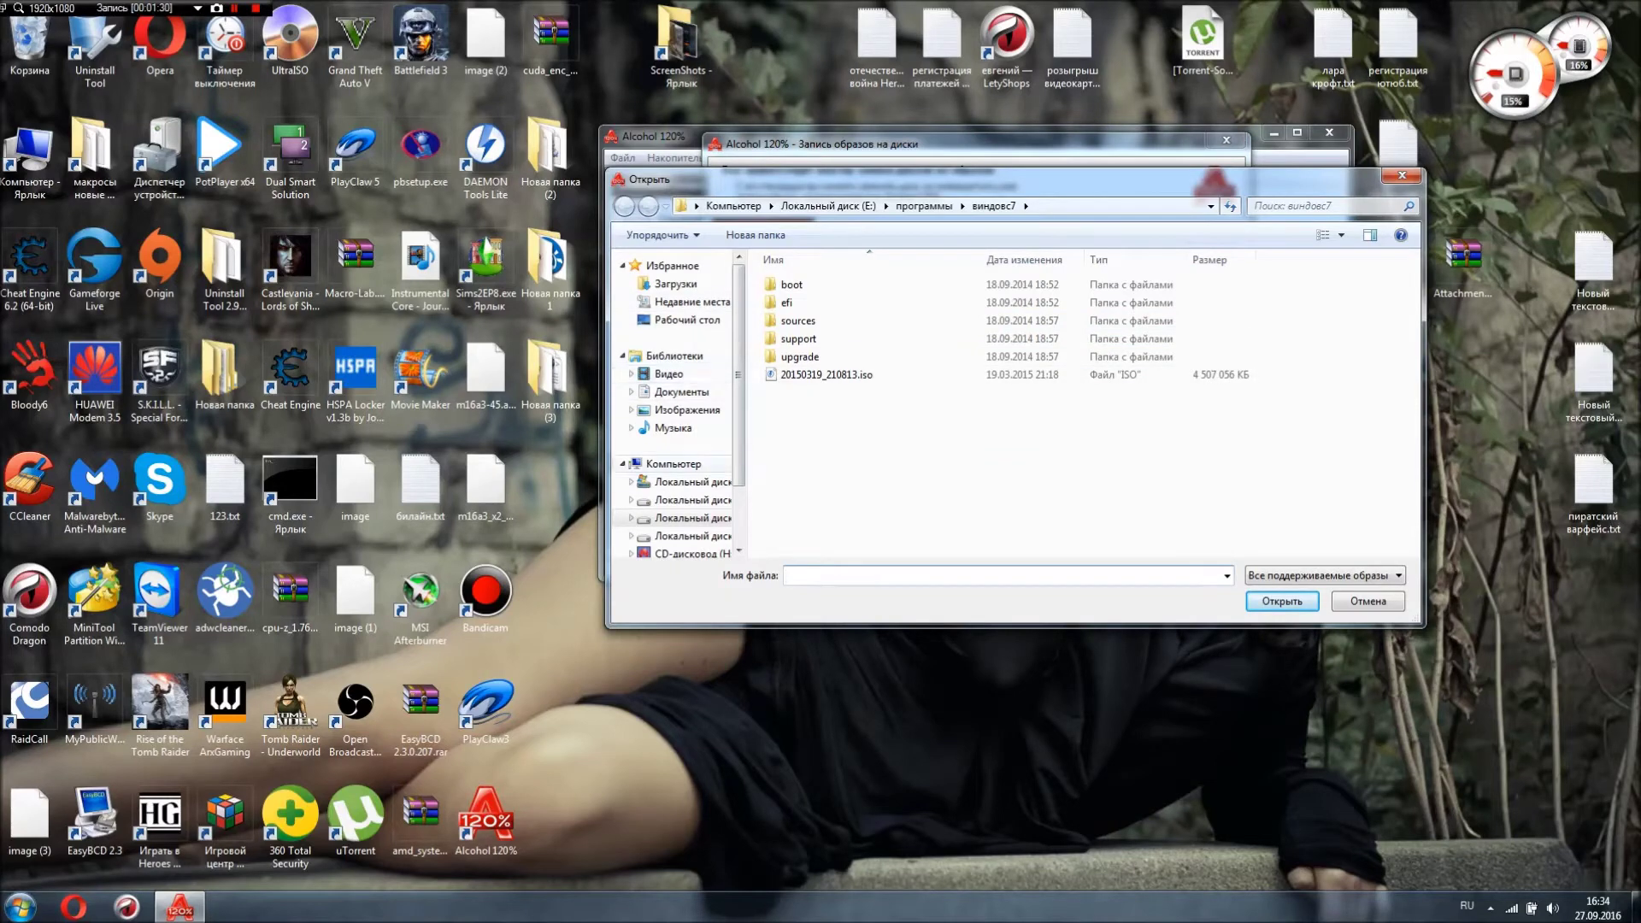
left_click(688, 482)
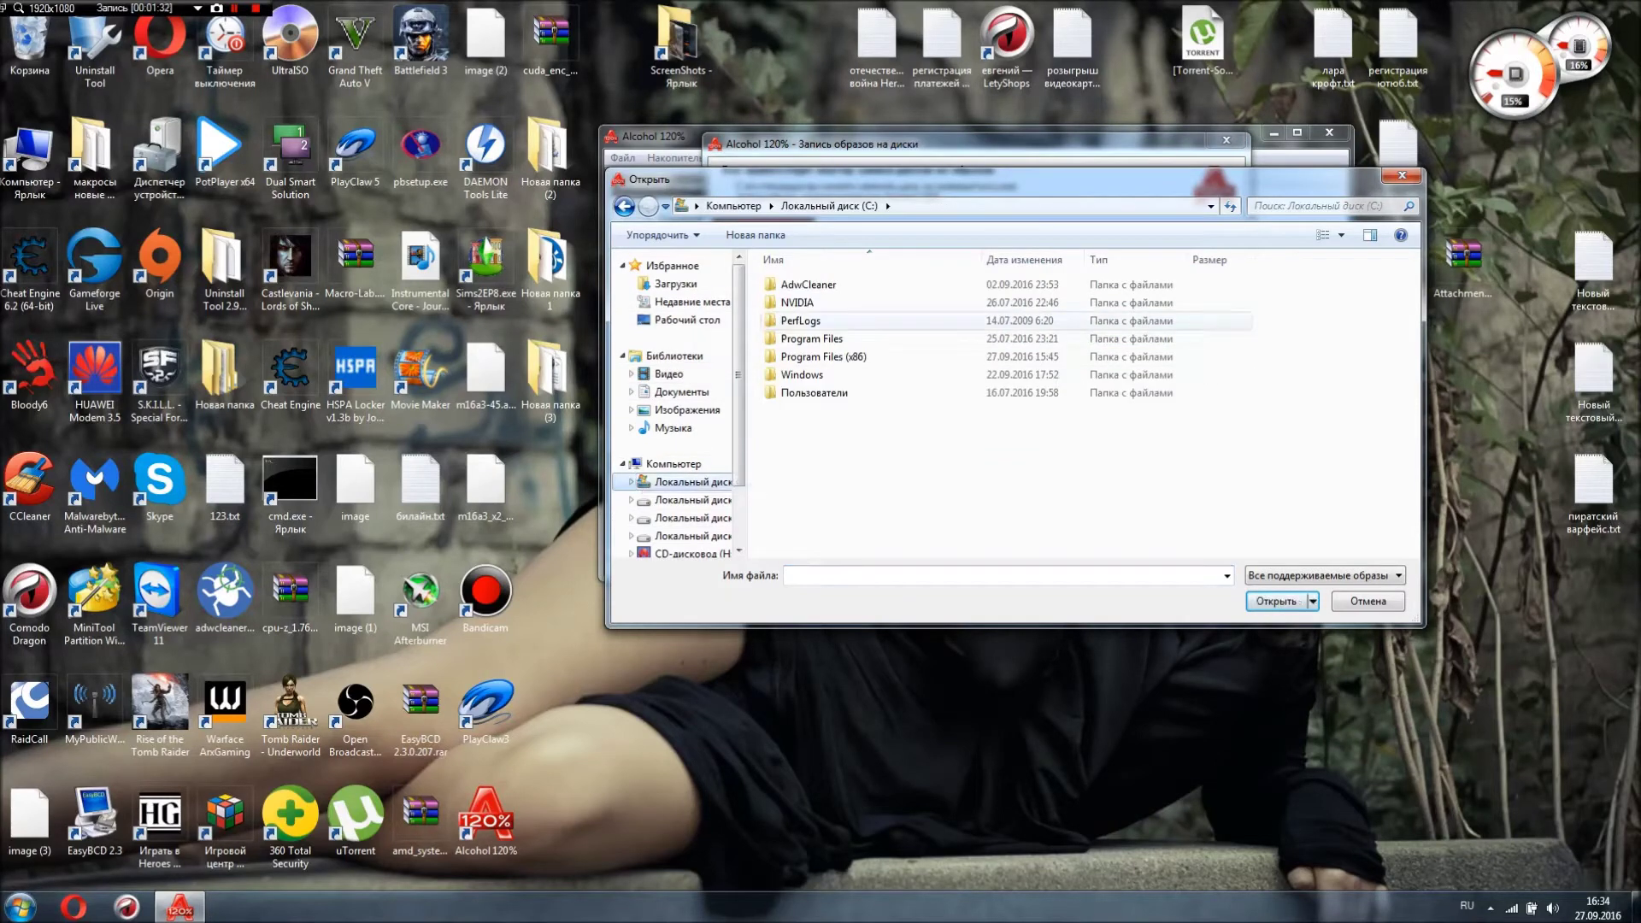
double_click(821, 392)
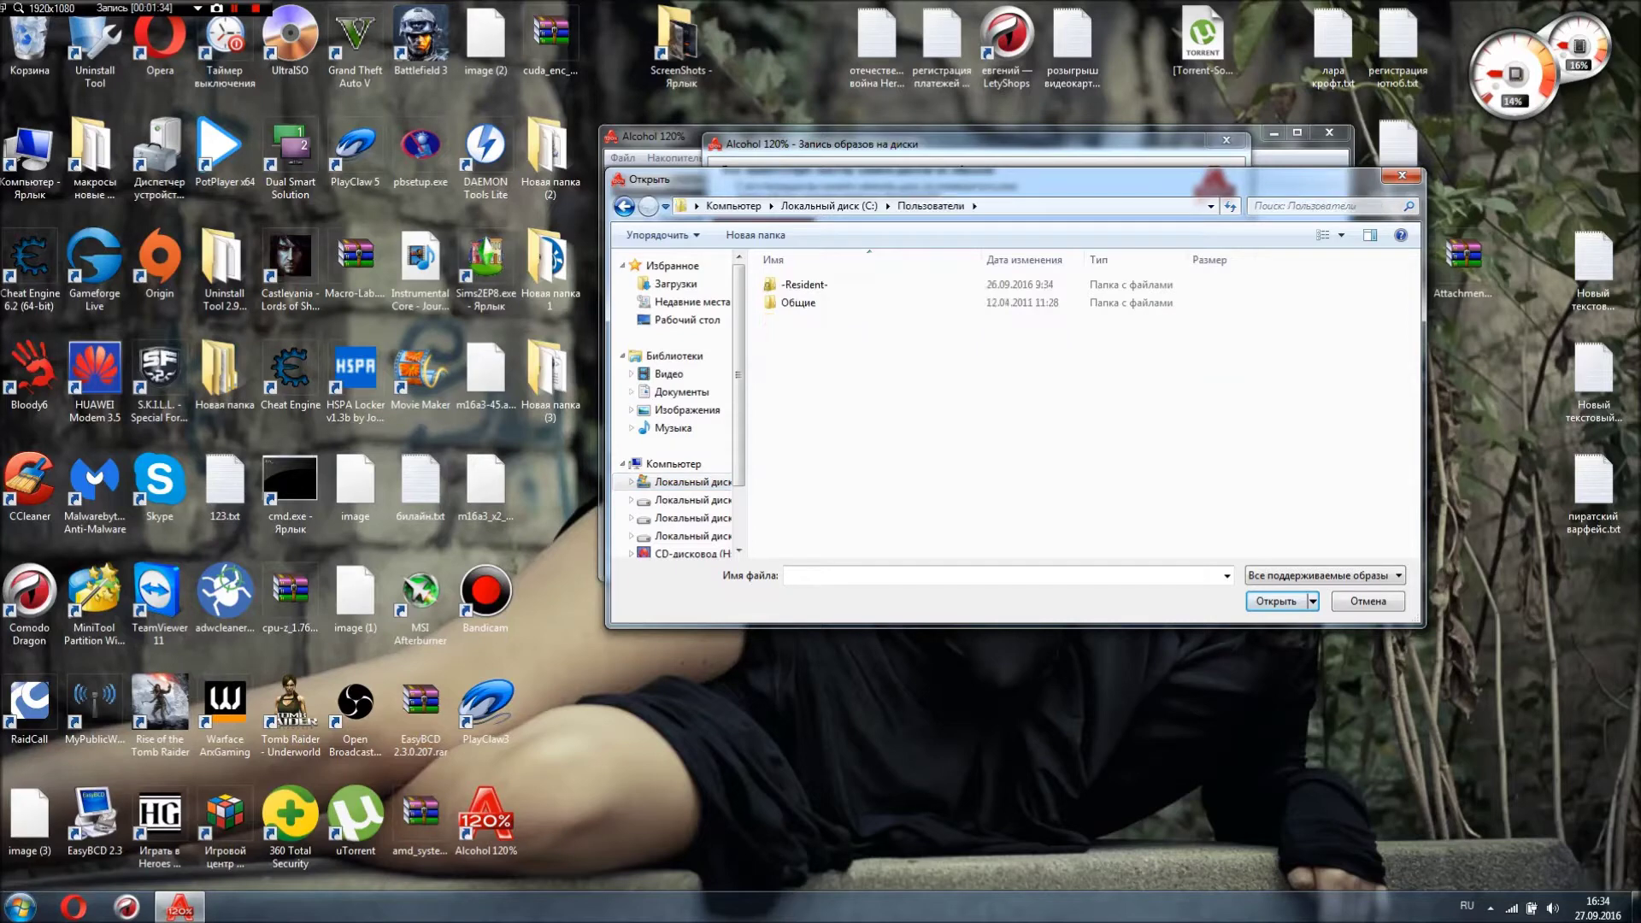
double_click(936, 303)
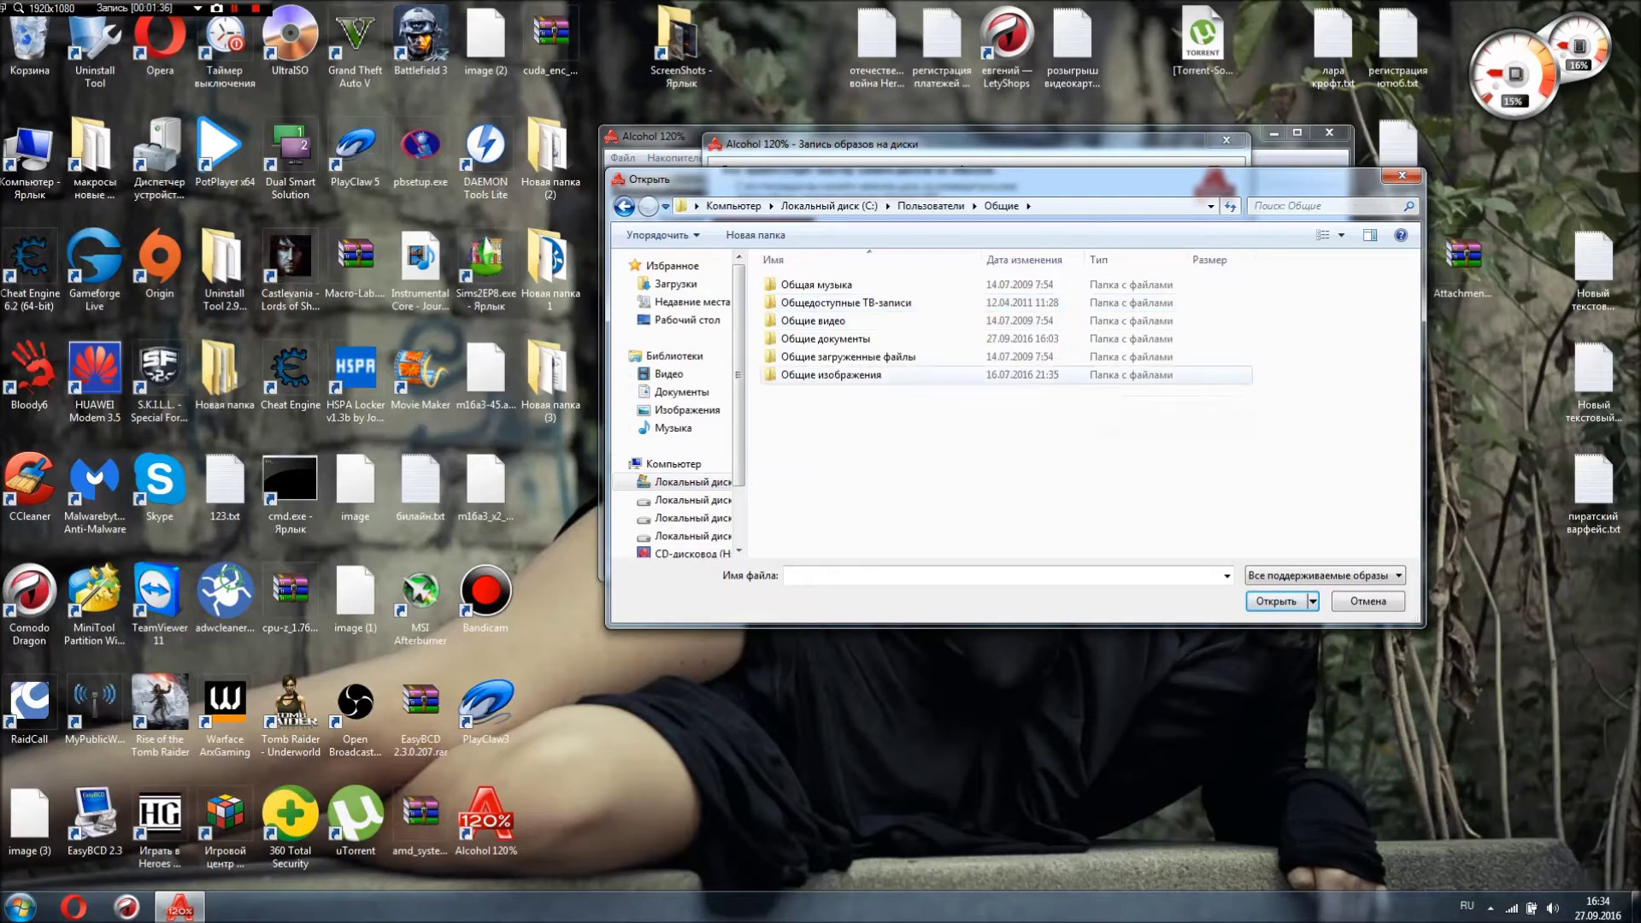
double_click(824, 339)
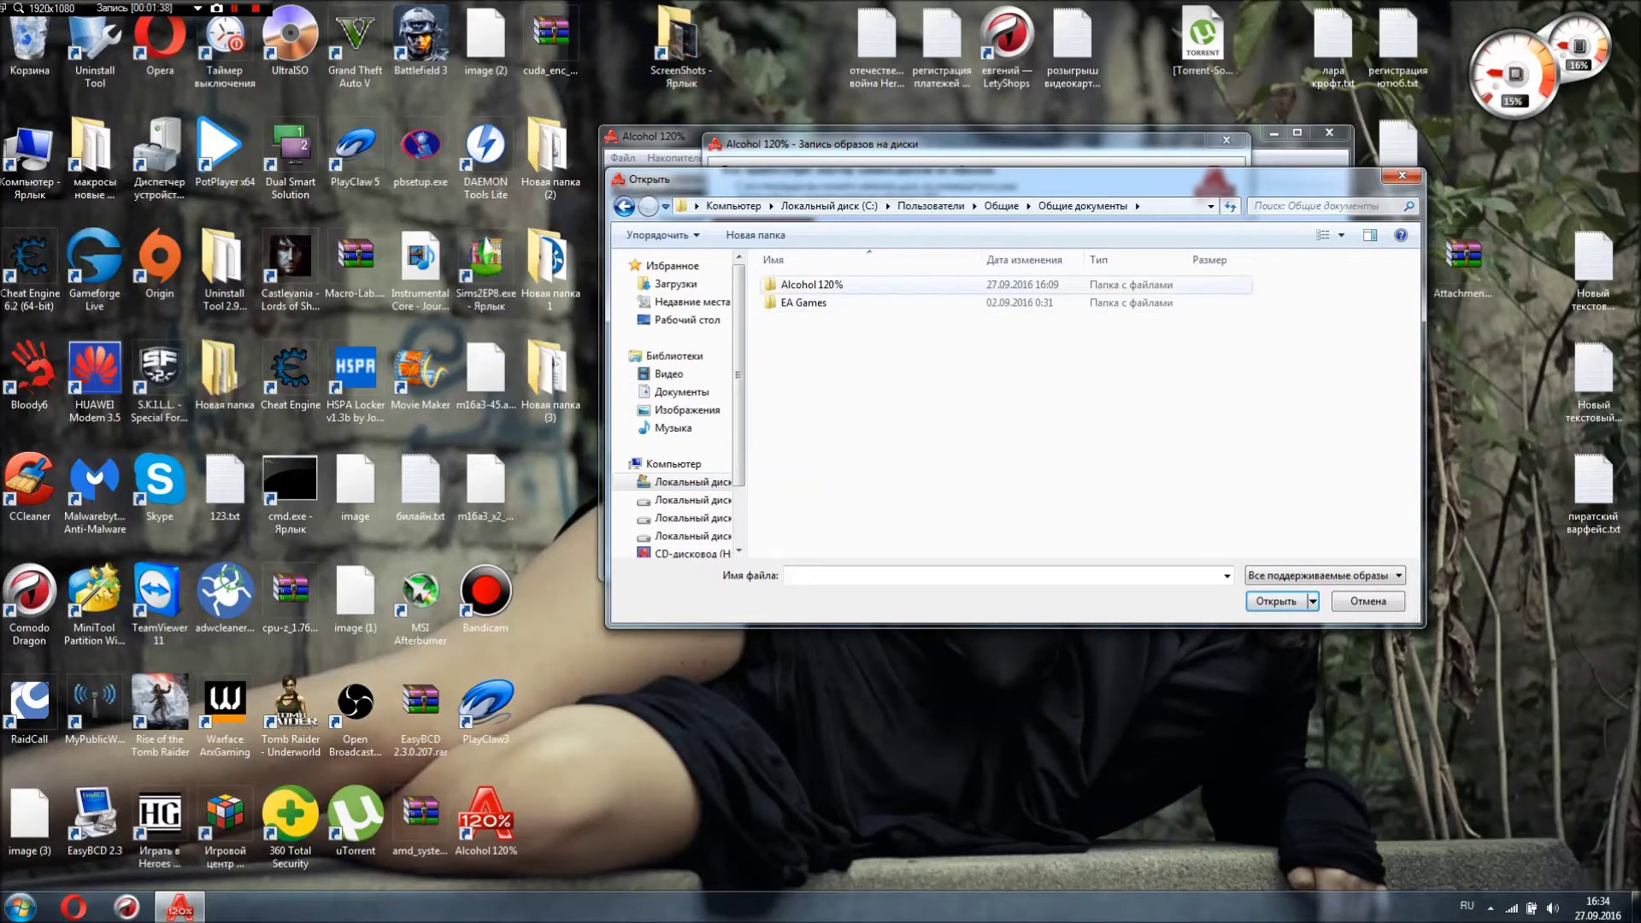
double_click(812, 284)
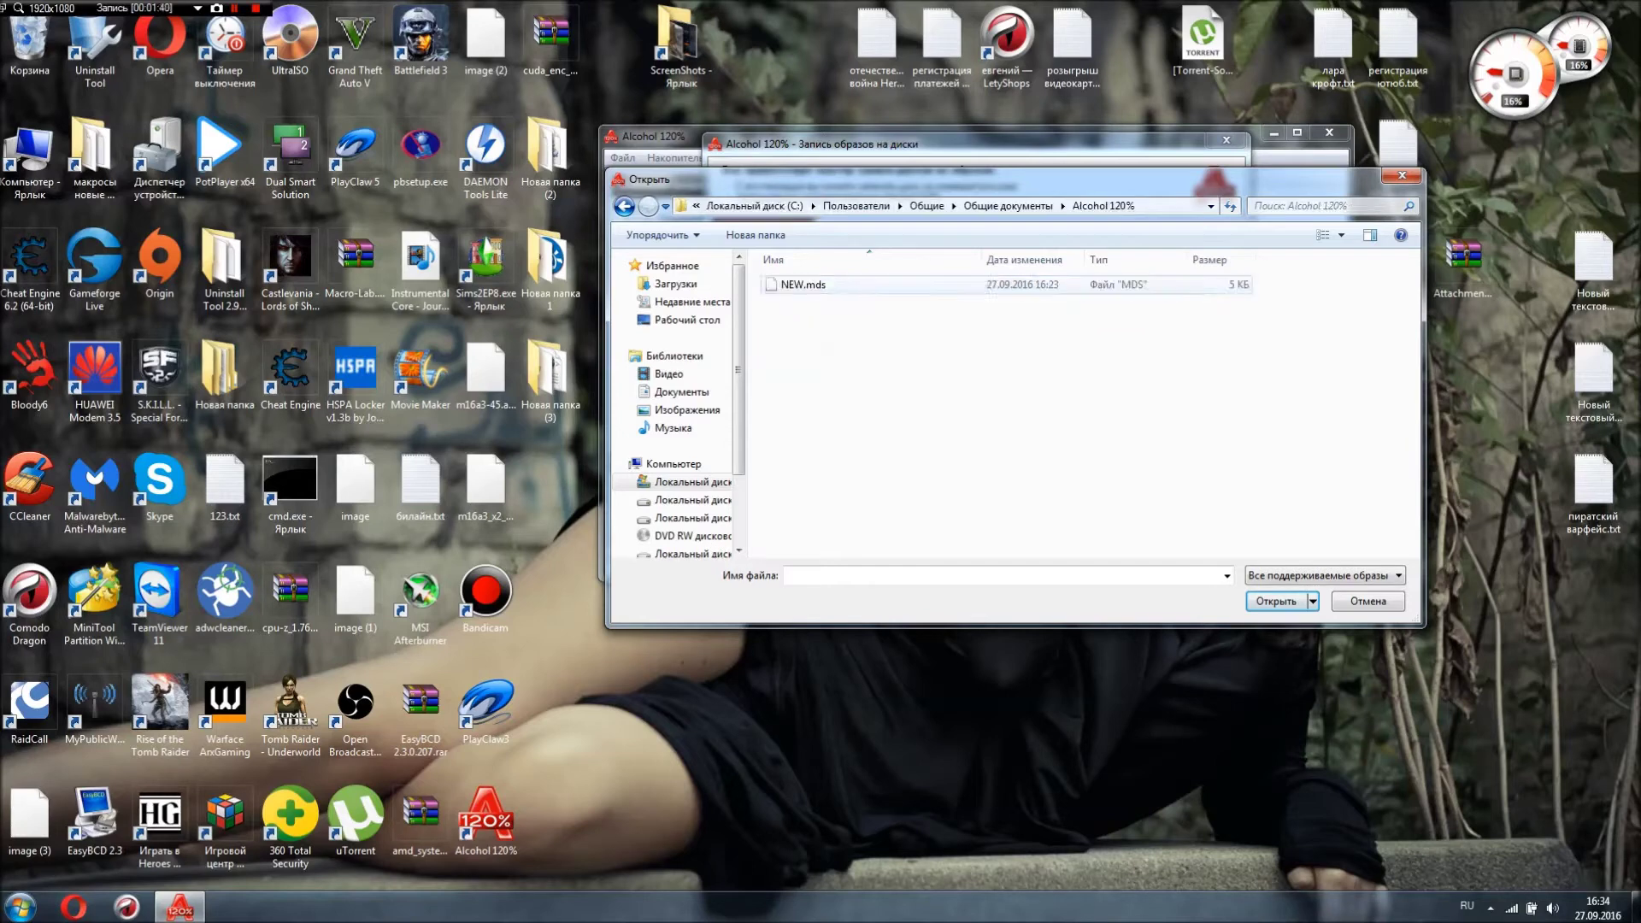
left_click(803, 285)
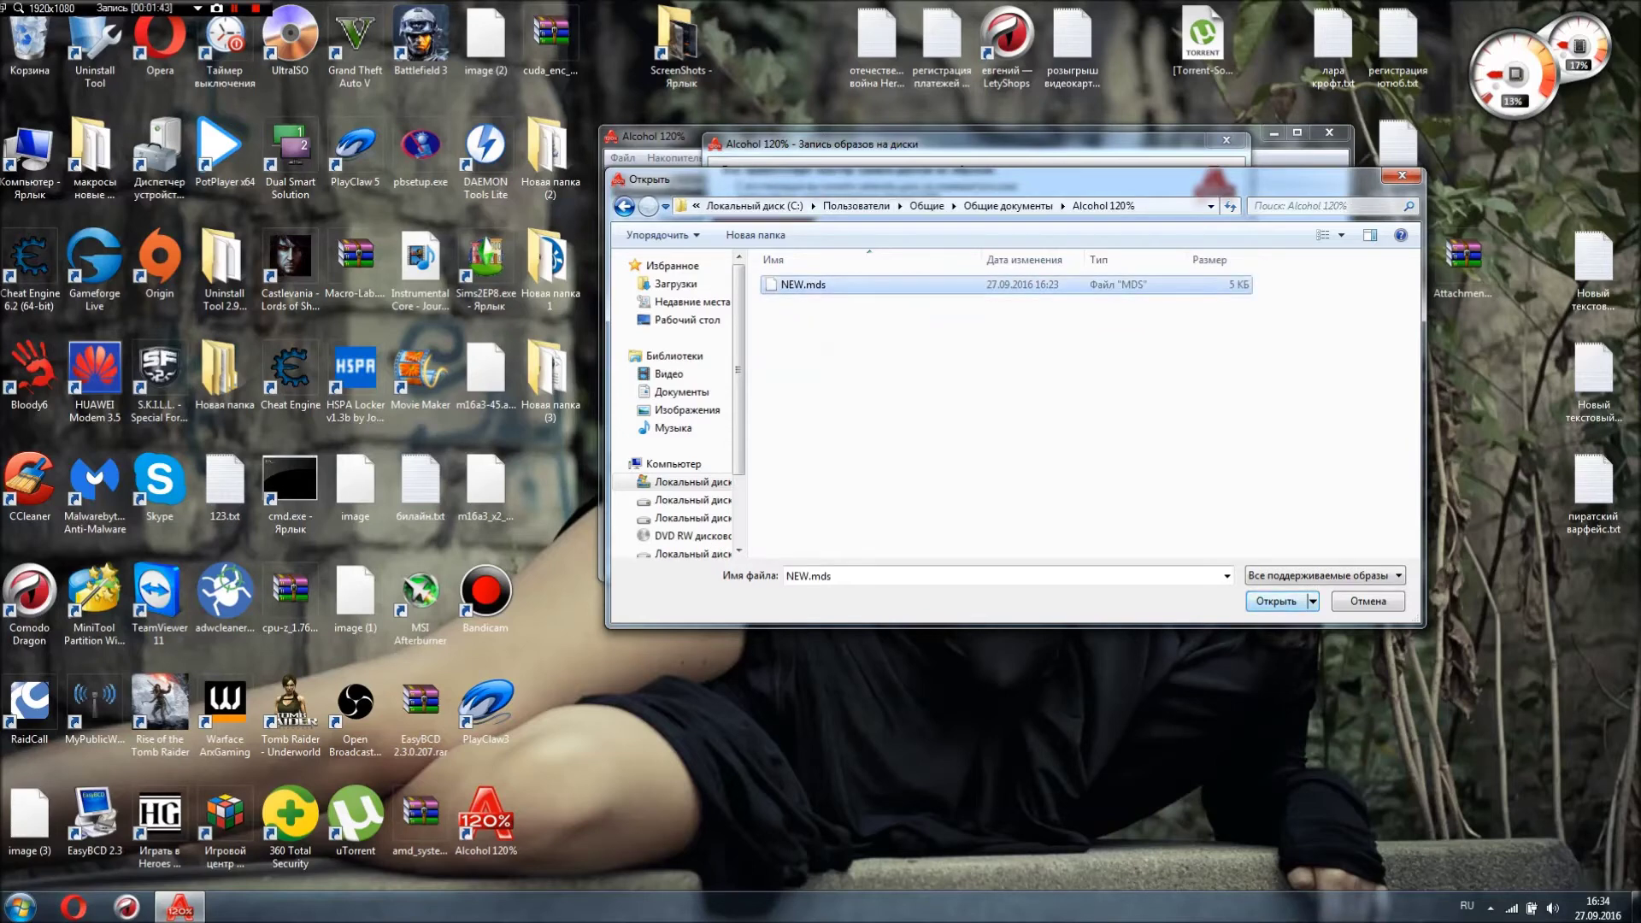
key("Return")
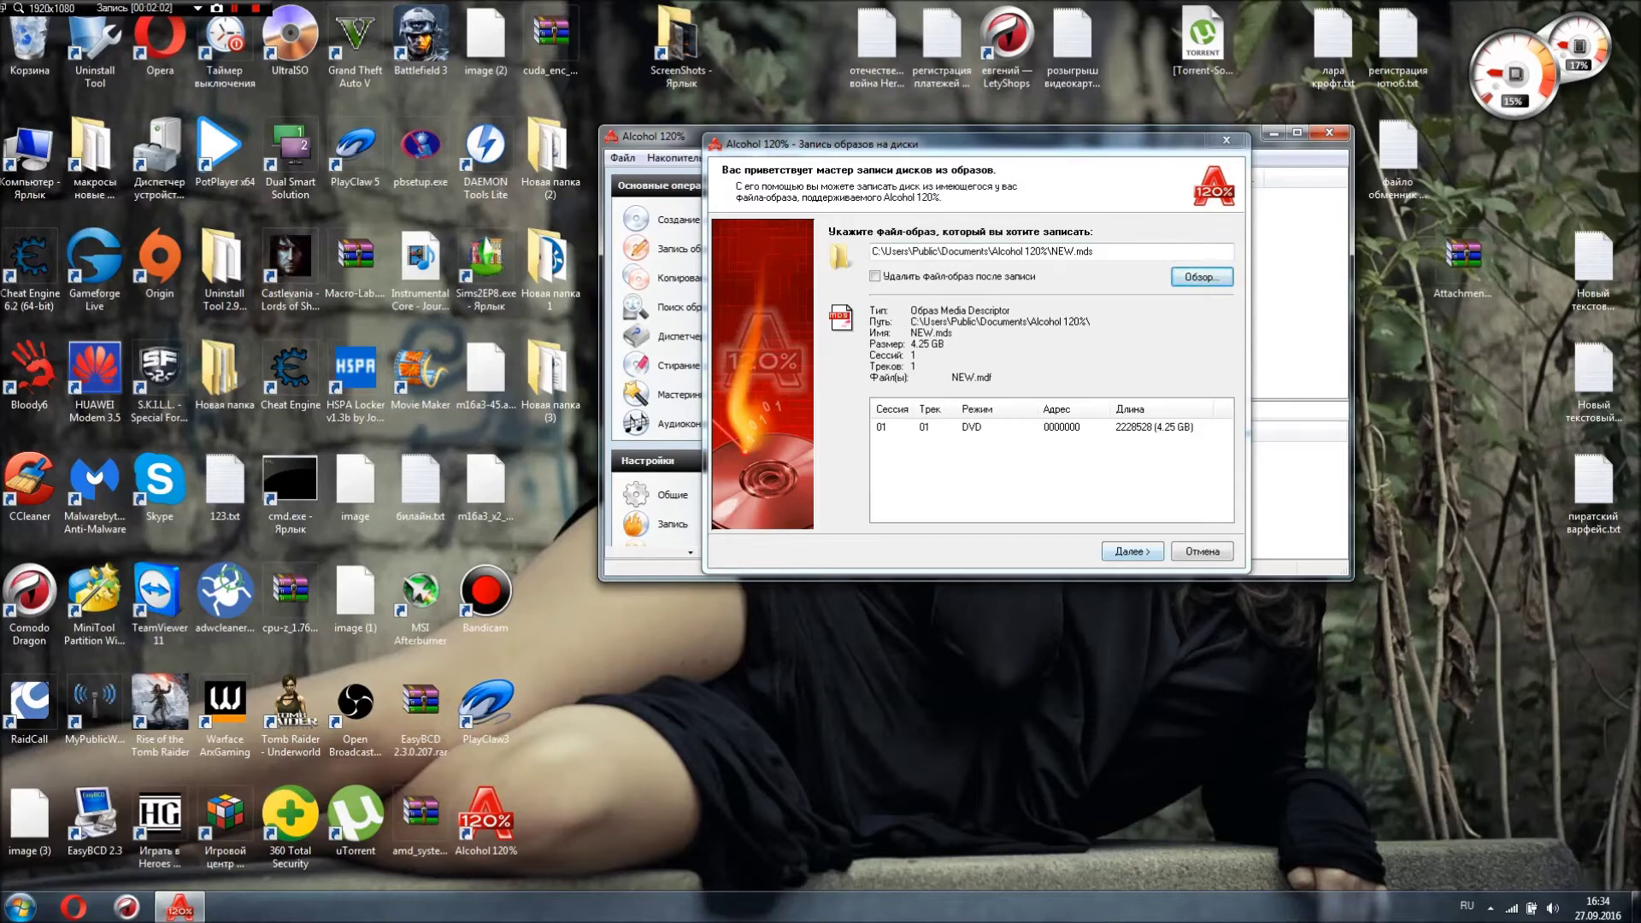
- Continue to the recorder setup, choose the Максимум writing speed and start burning the image on drive F:
key("Return")
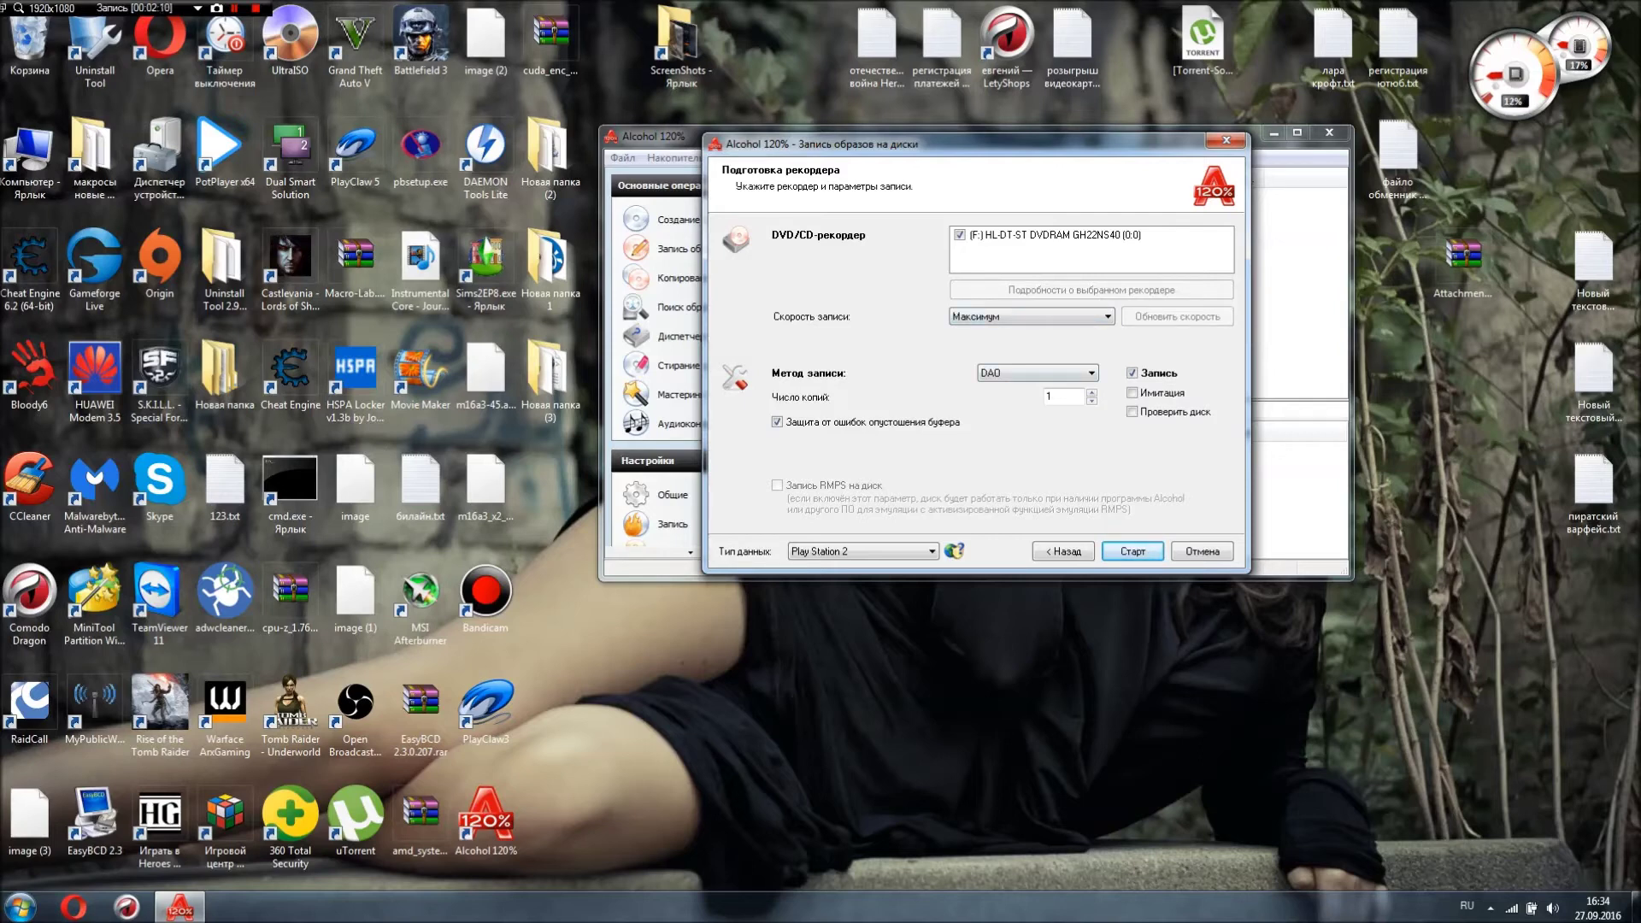
left_click(1031, 316)
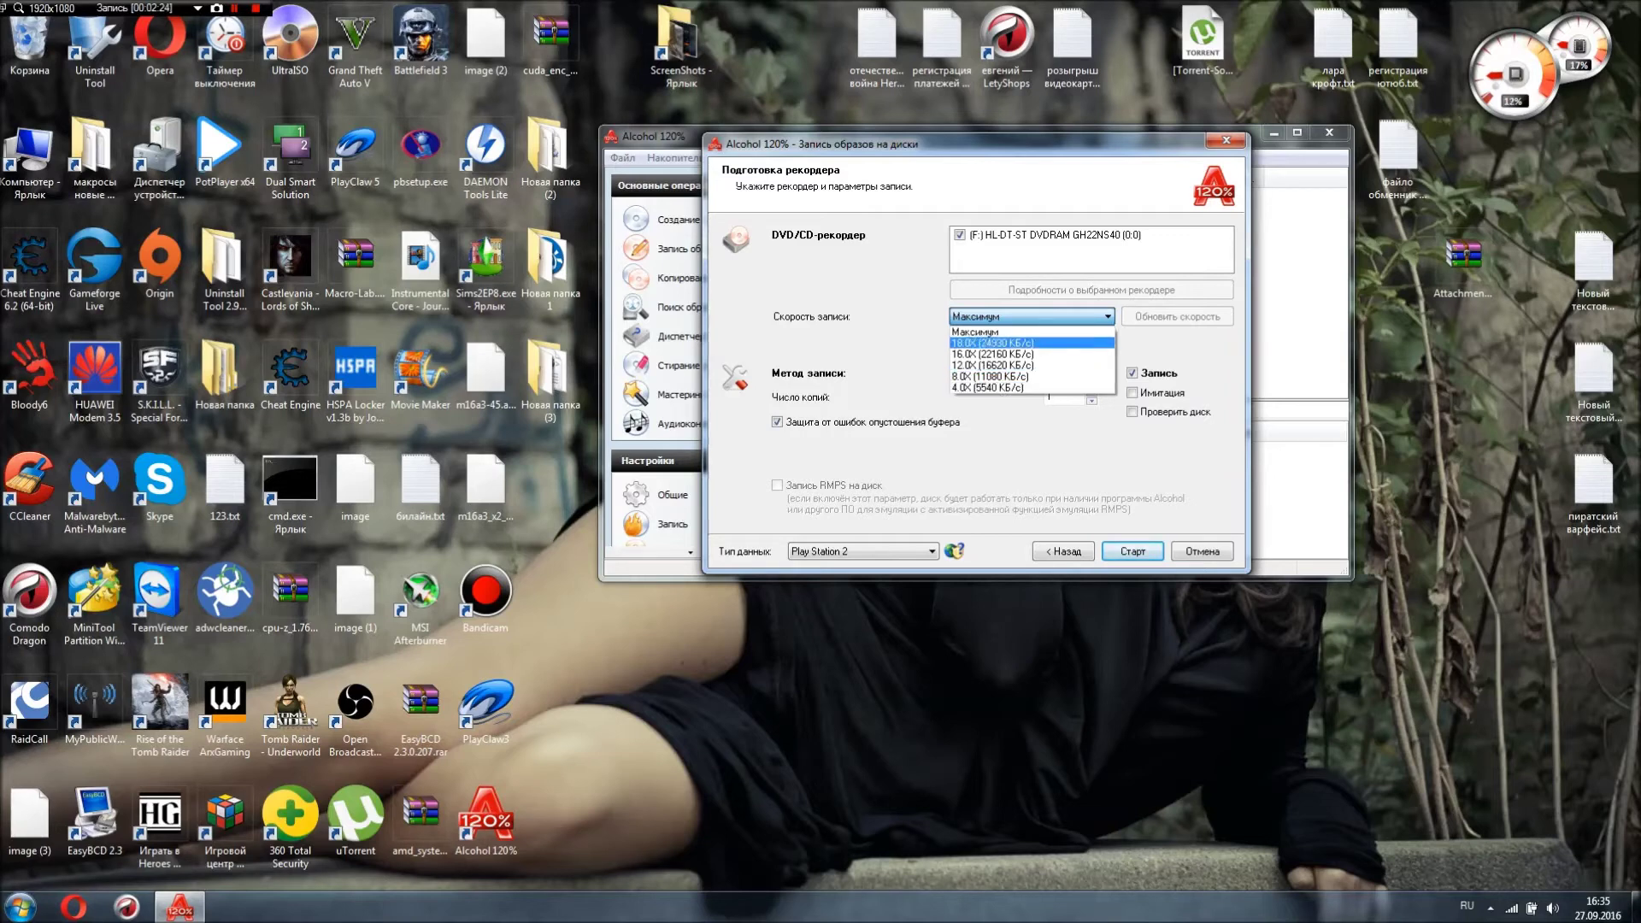
left_click(974, 331)
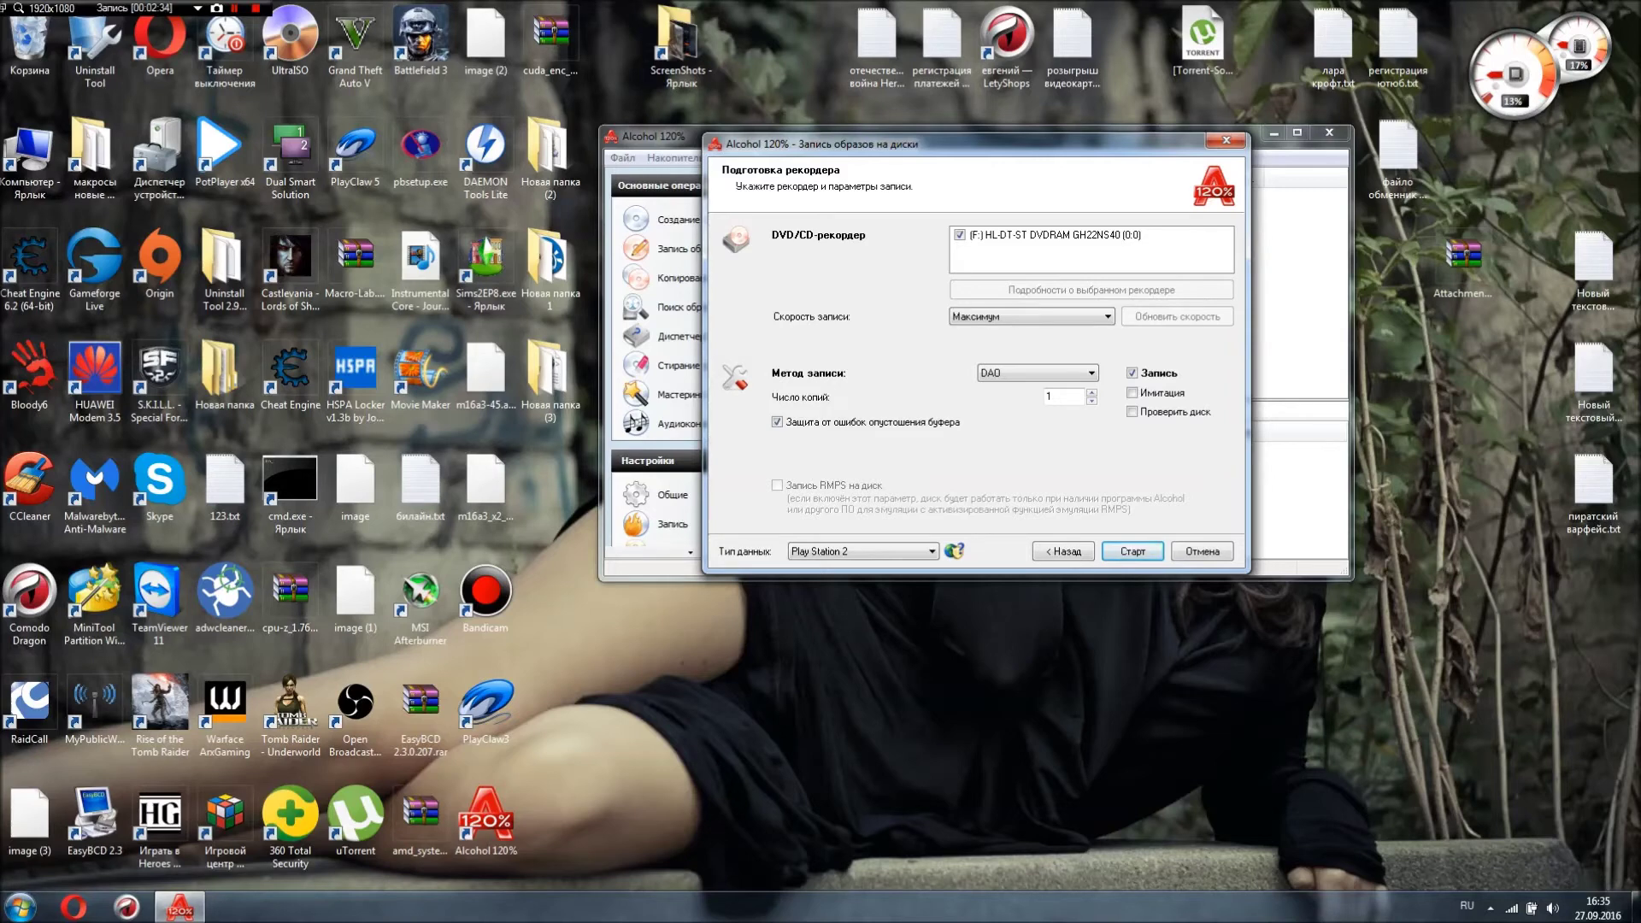
key("Return")
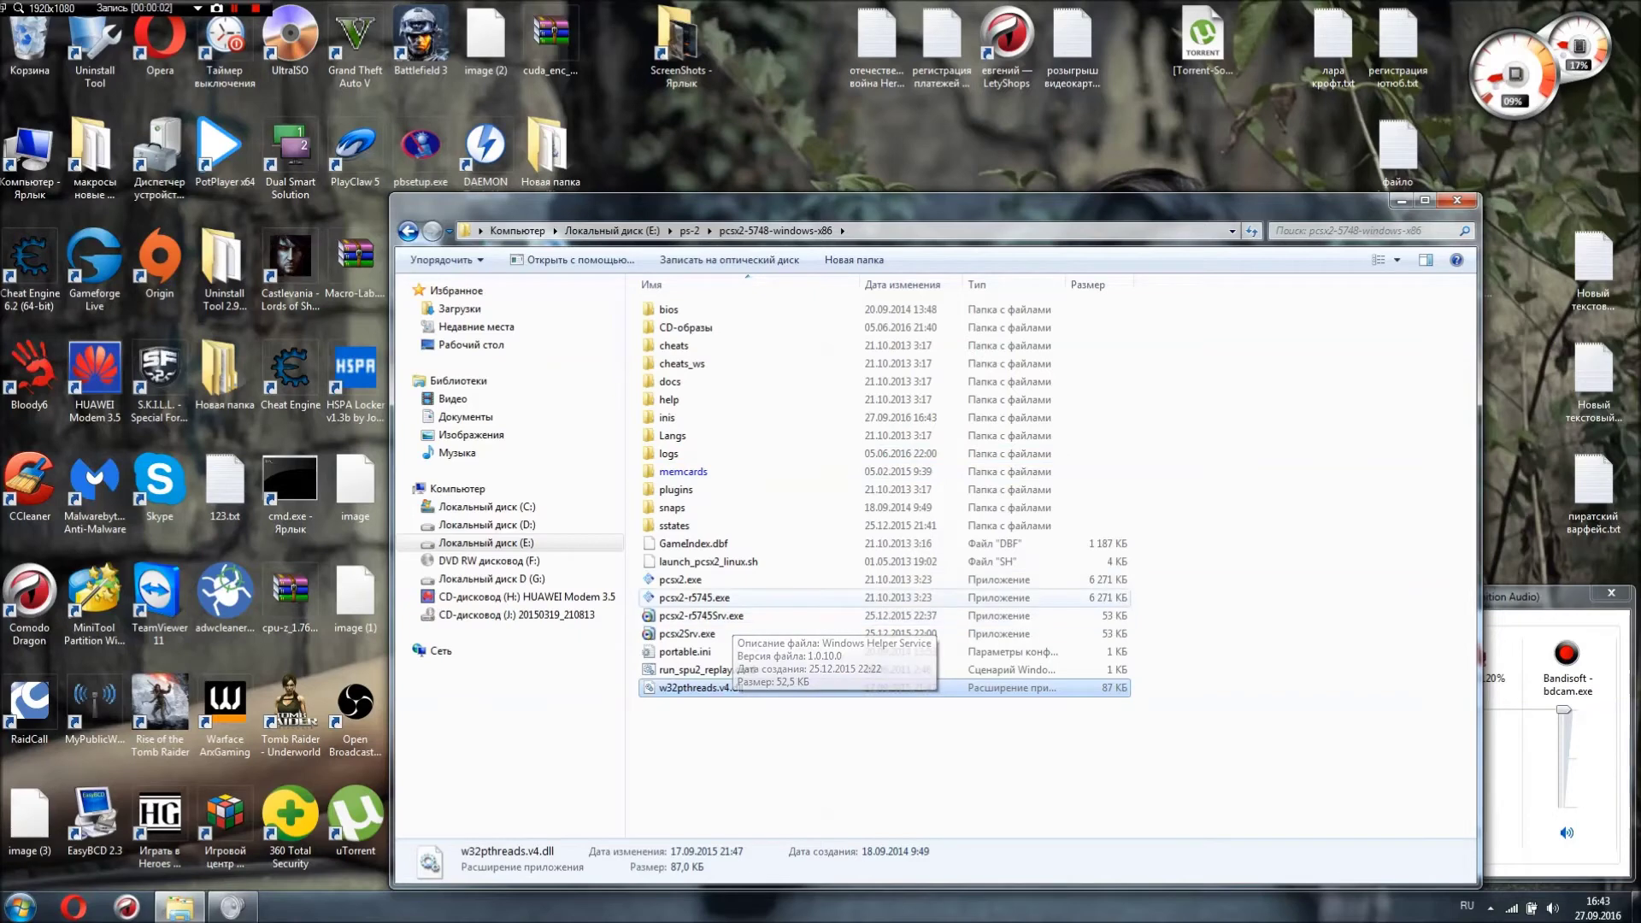
- Launch pcsx2.exe from the pcsx2-5748-windows-x86 folder, view the emulation settings and close them without changes
double_click(681, 580)
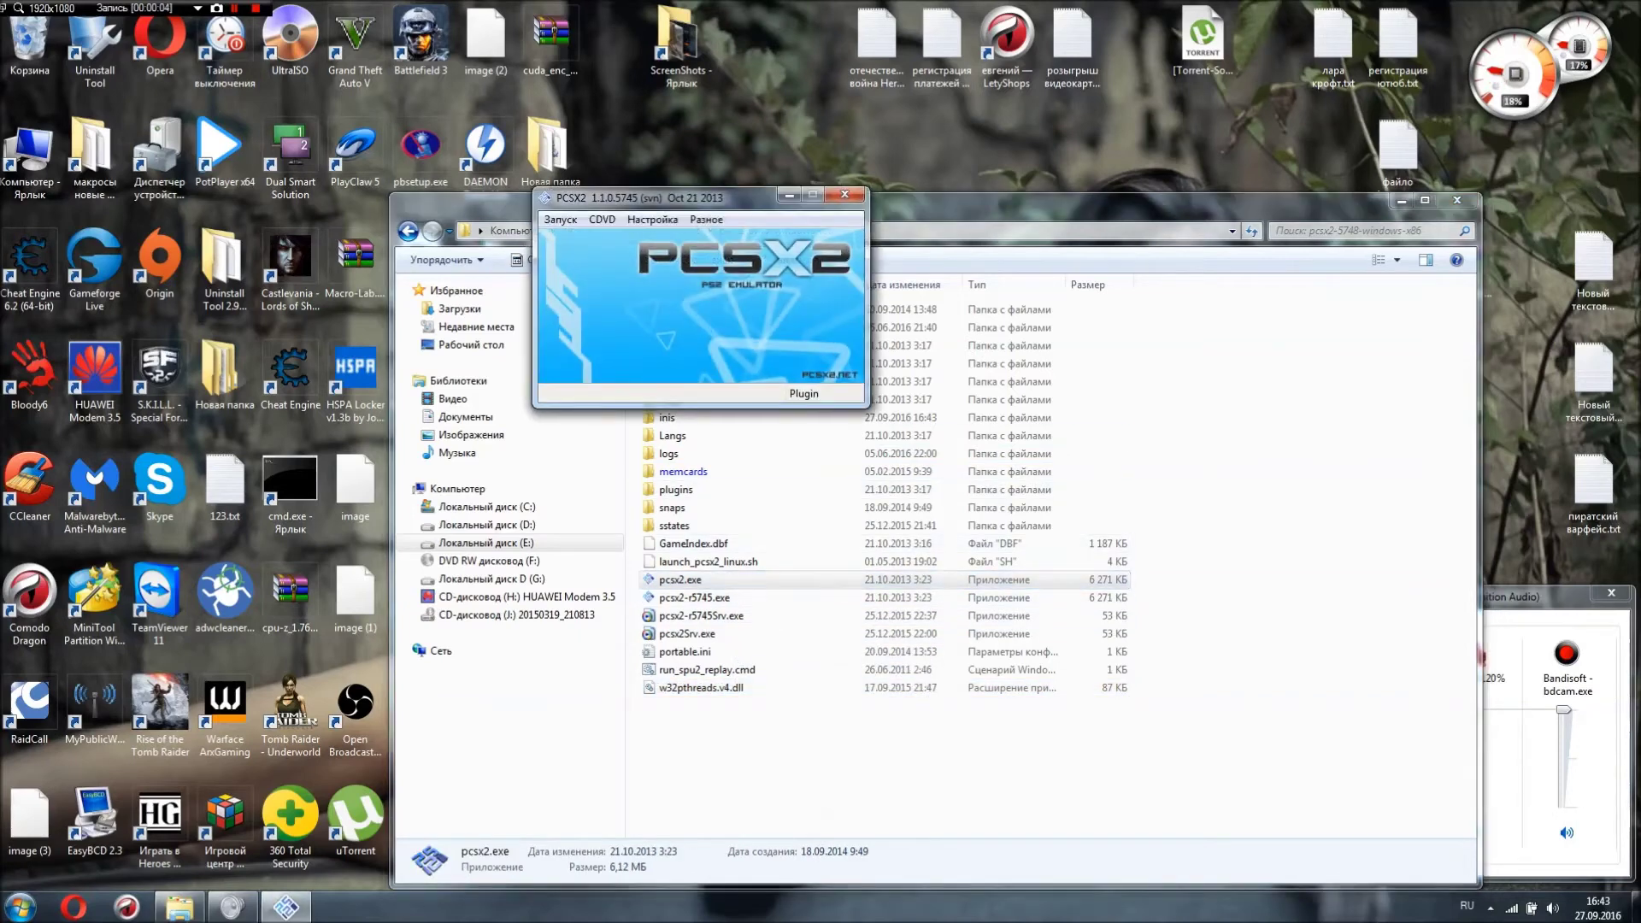
left_click(652, 219)
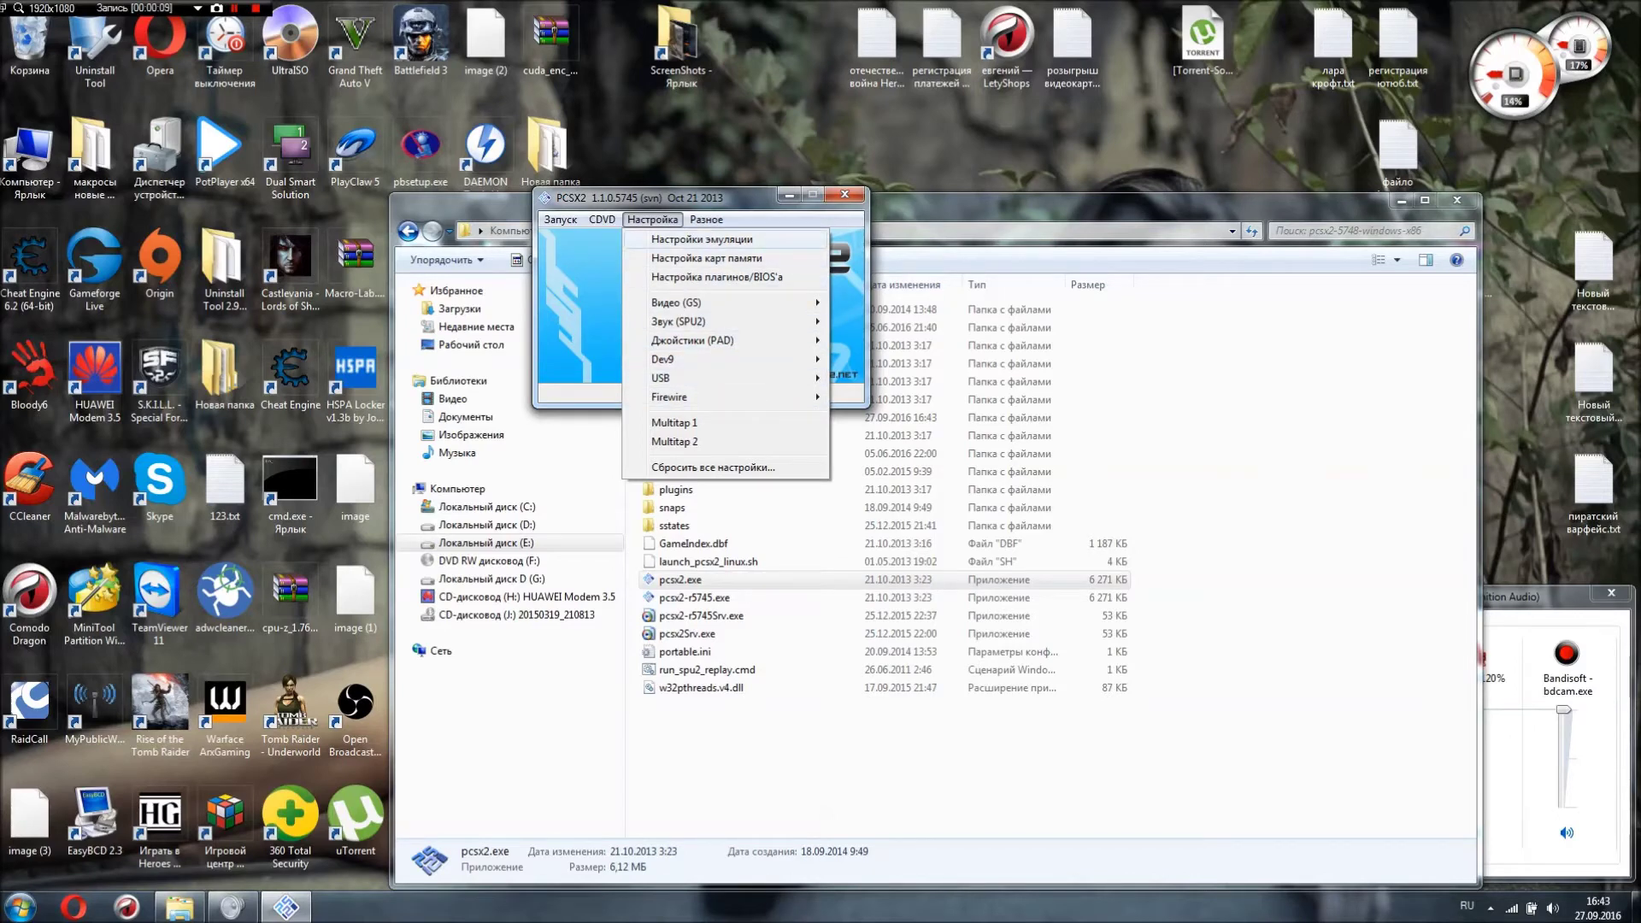
left_click(702, 239)
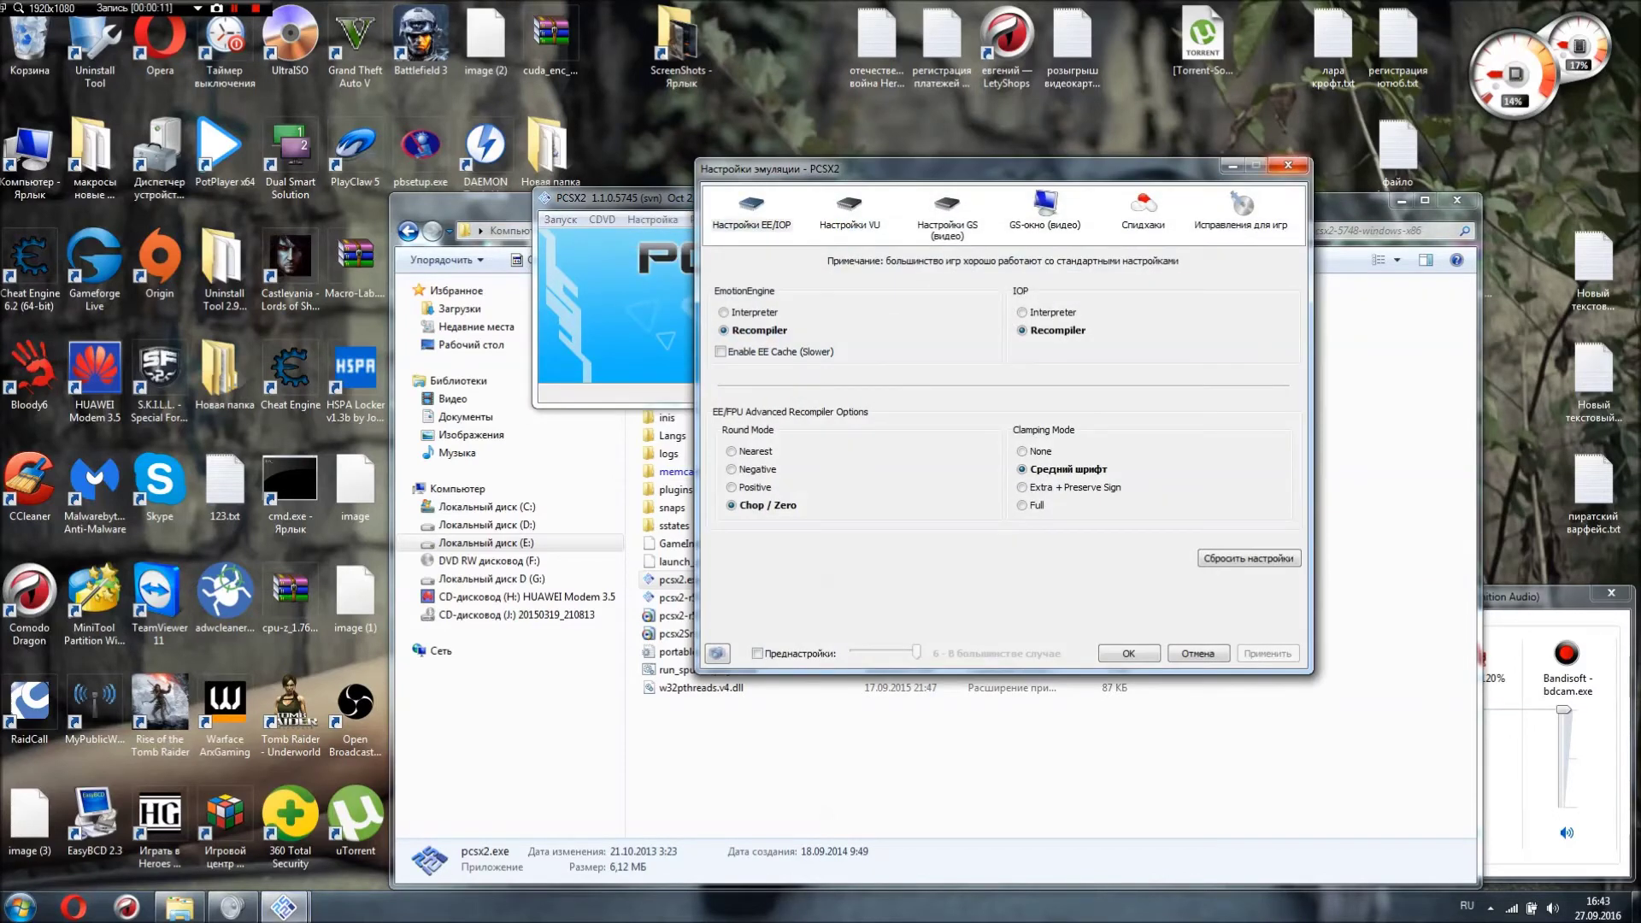
left_click(1288, 165)
- Check the game disc's drive letter in Computer and set the PCSX2 CDVD plugin's source drive to that DVD drive
left_click(561, 219)
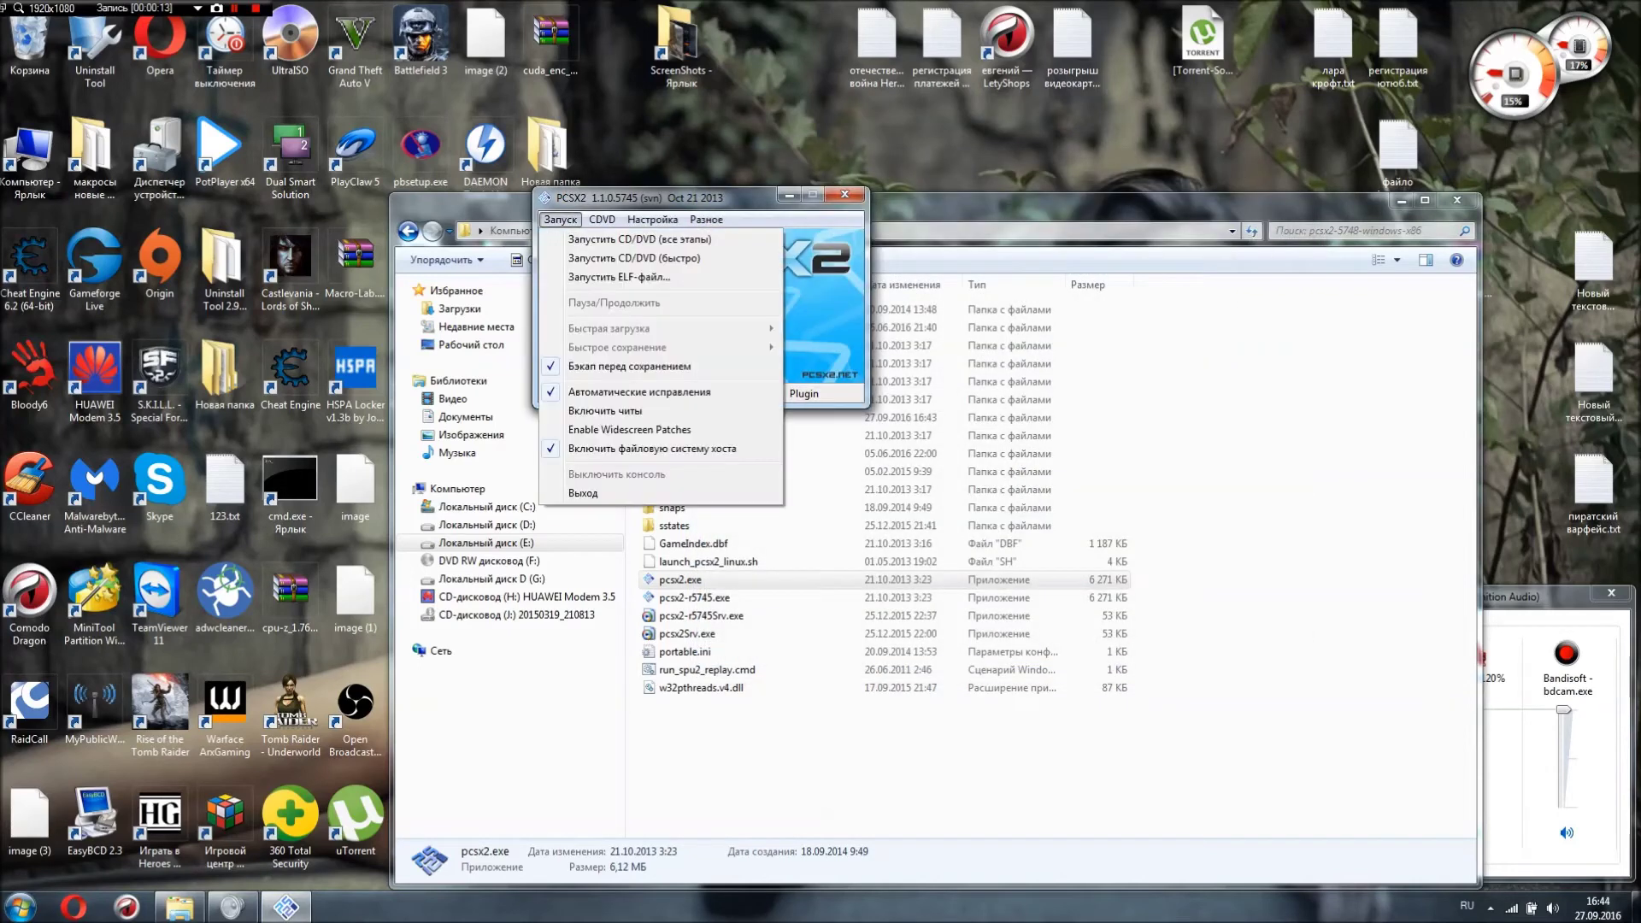
mouse_move(602, 219)
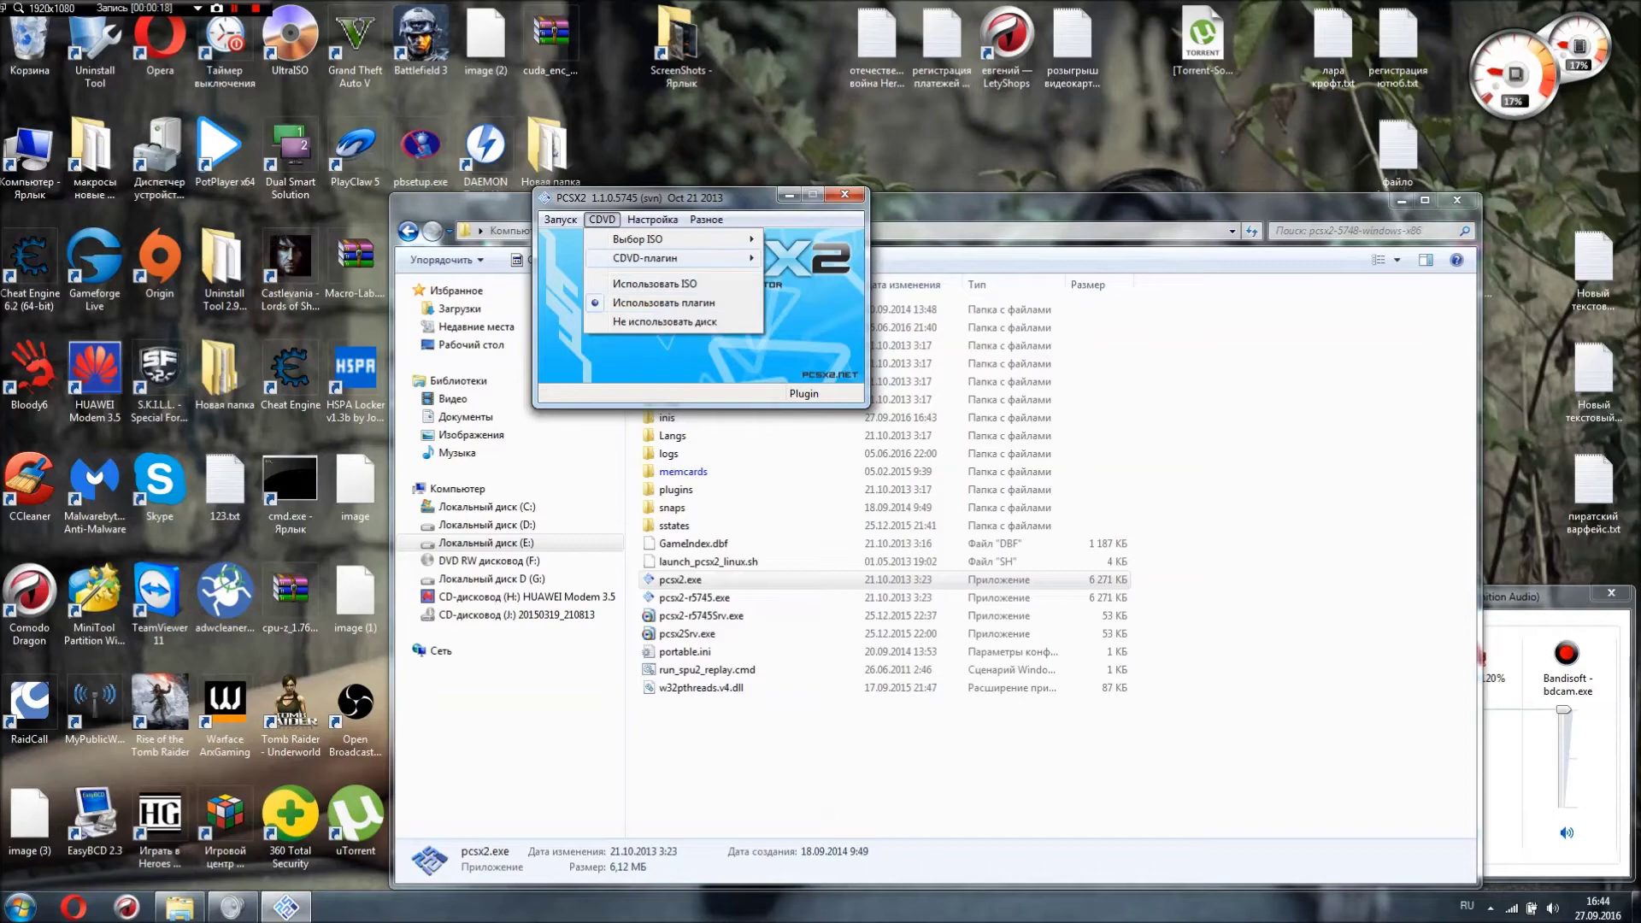
mouse_move(667, 258)
left_click(837, 284)
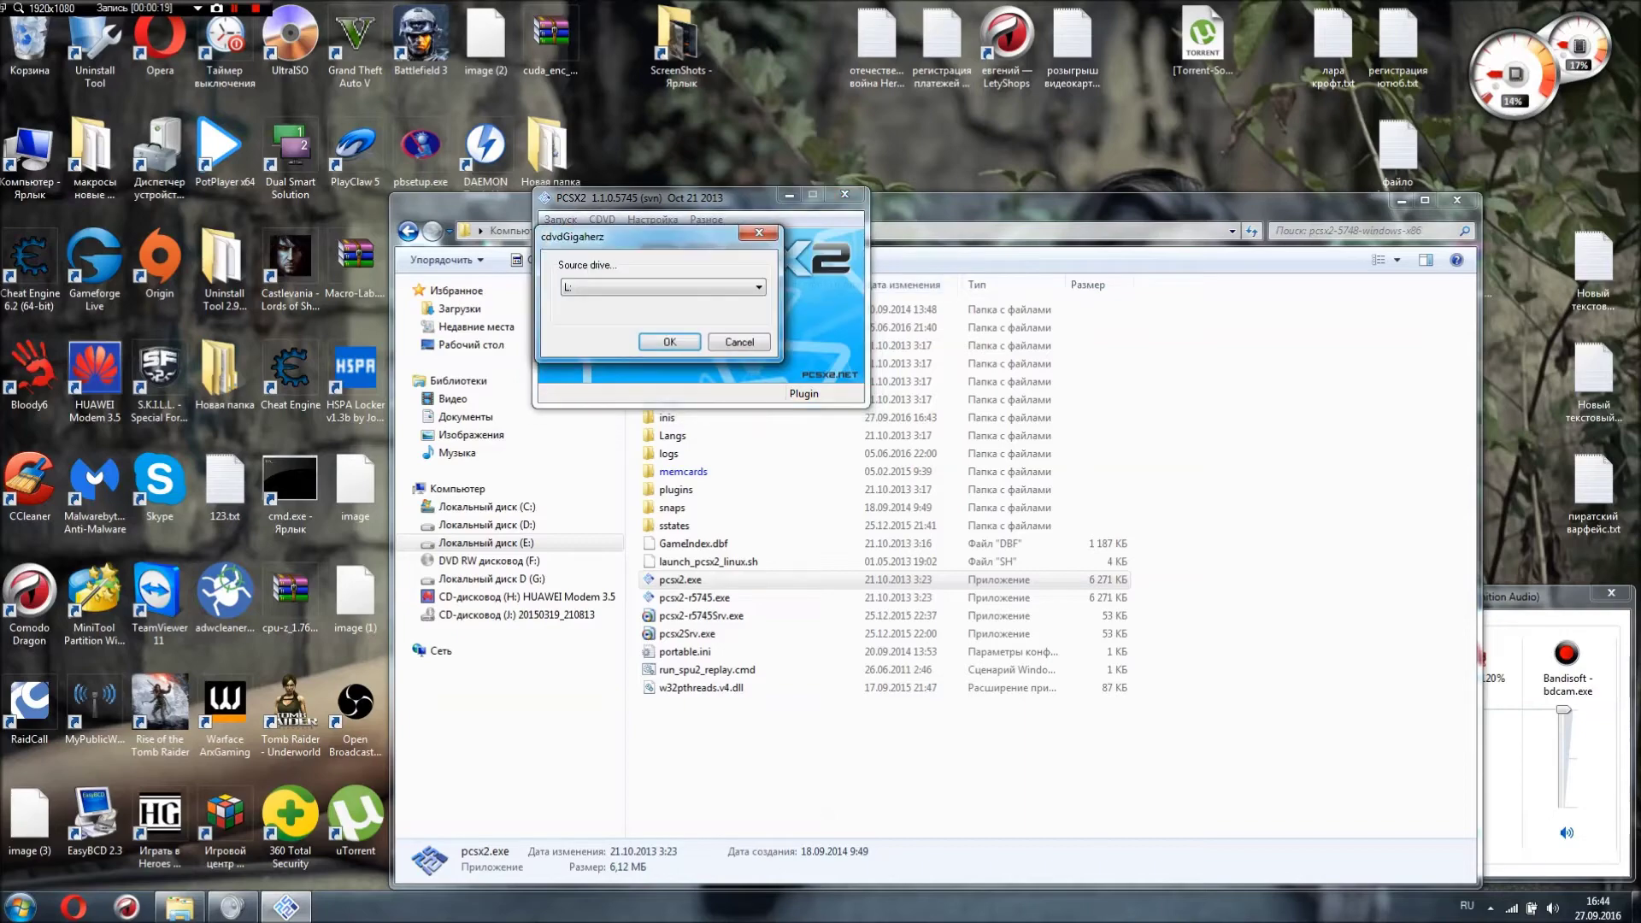
double_click(30, 149)
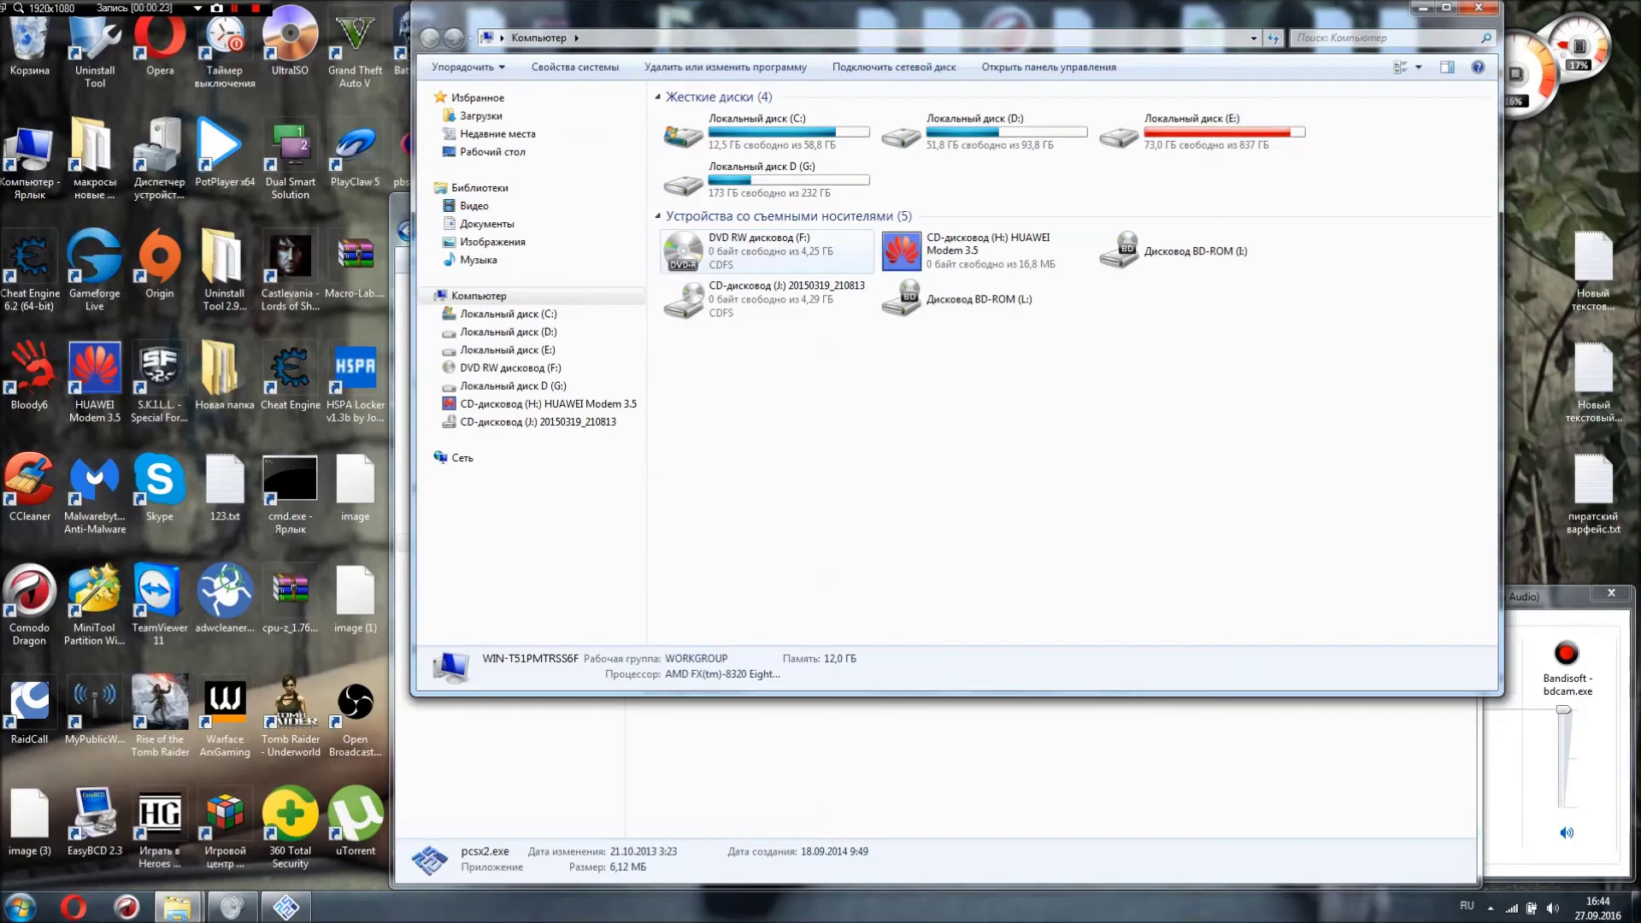
left_click(1481, 8)
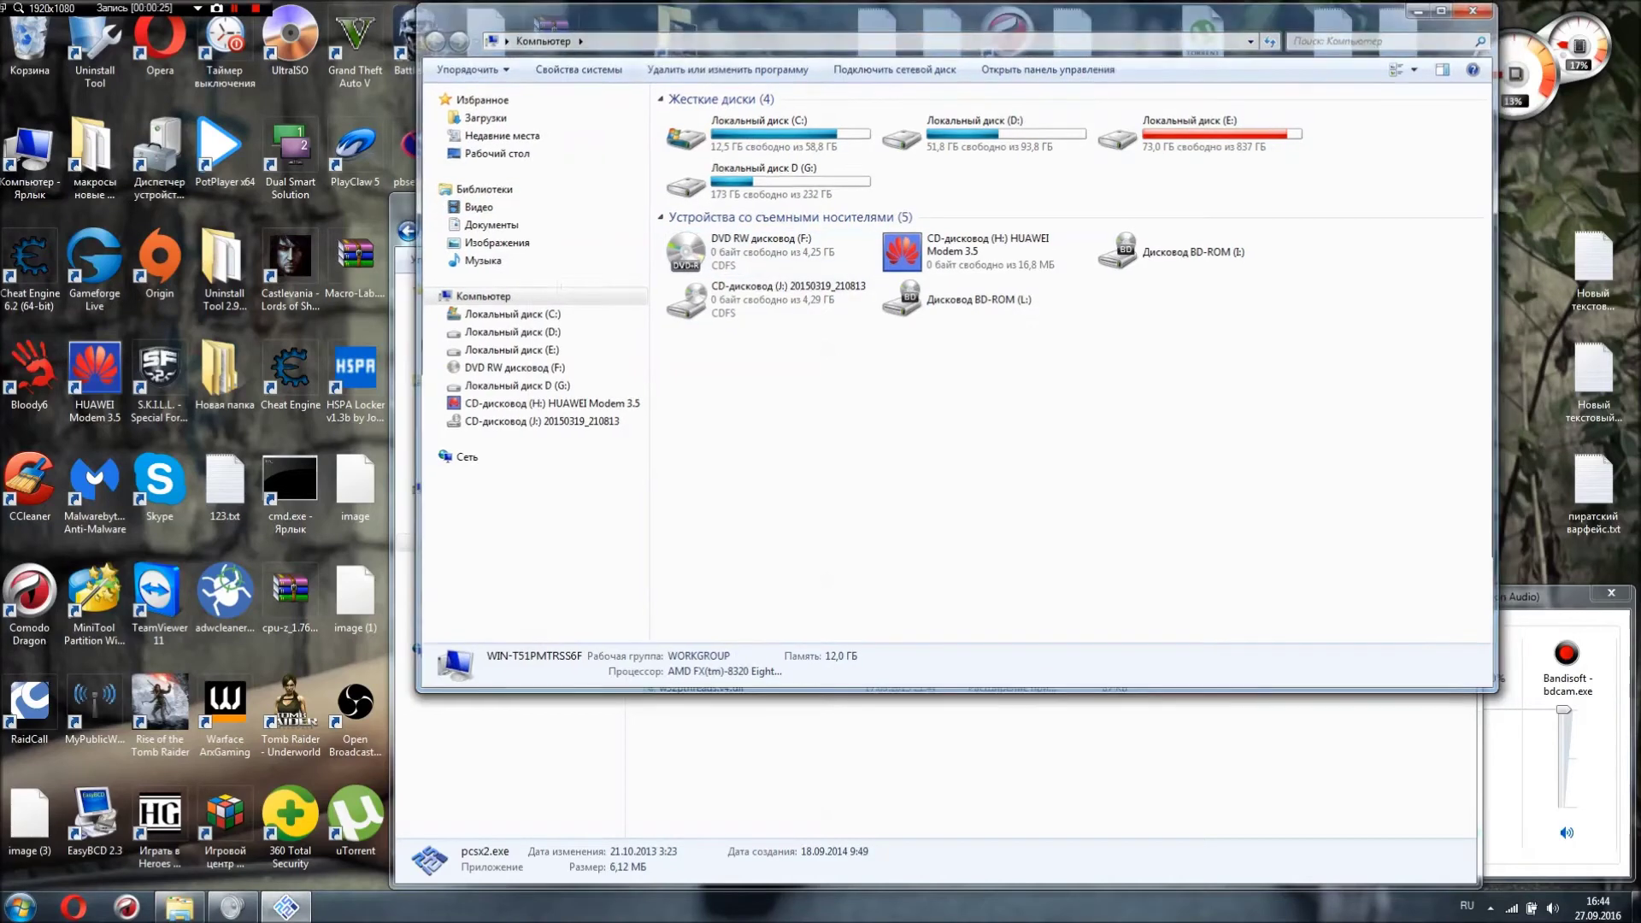
key("F4")
key("Up")
key("Return")
key("Return")
- Boot the game disc in PCSX2 with the fast CD/DVD start
key("alt")
key("Down")
key("Down")
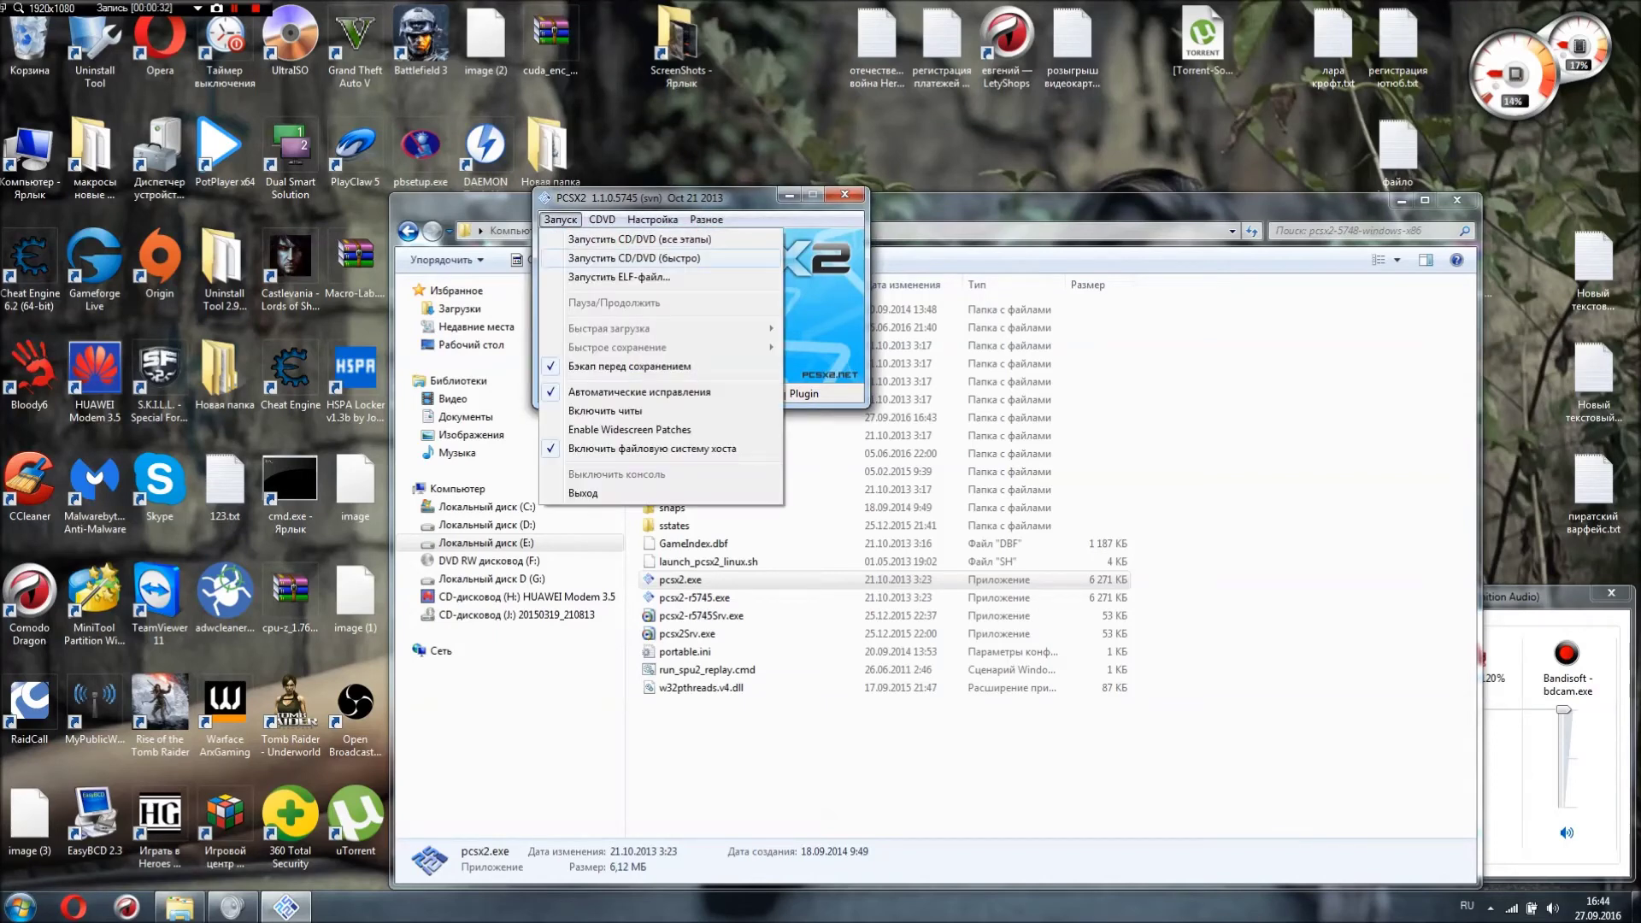
key("Return")
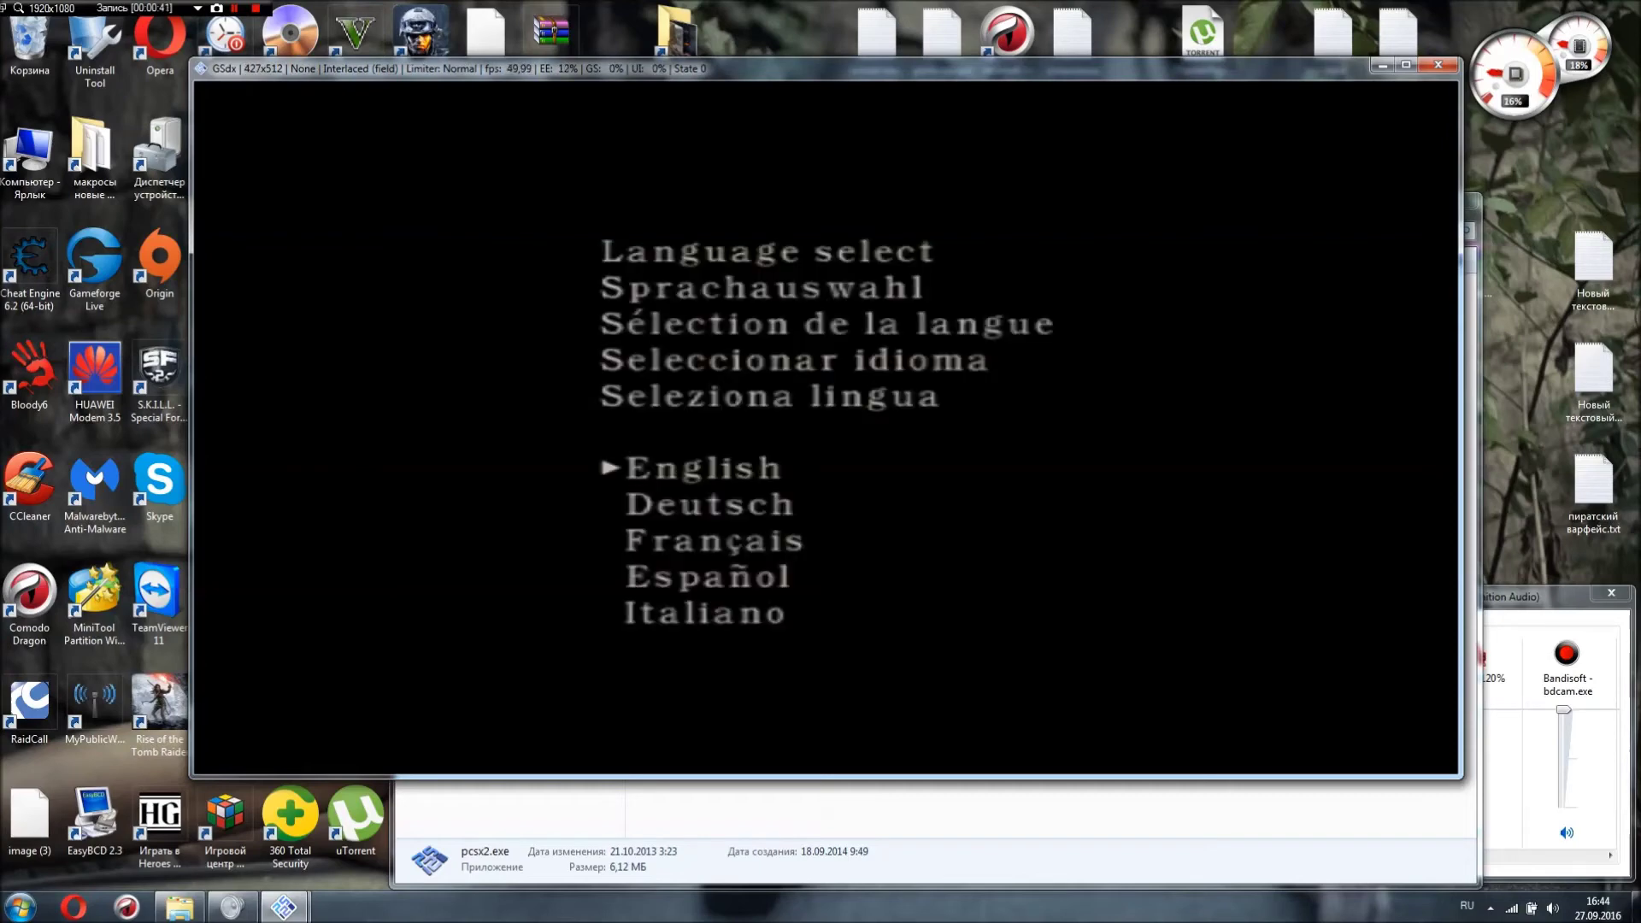
- Choose English as the game language and set the video mode to NTSC (60Hz)
key("Down")
key("Down")
key("Up")
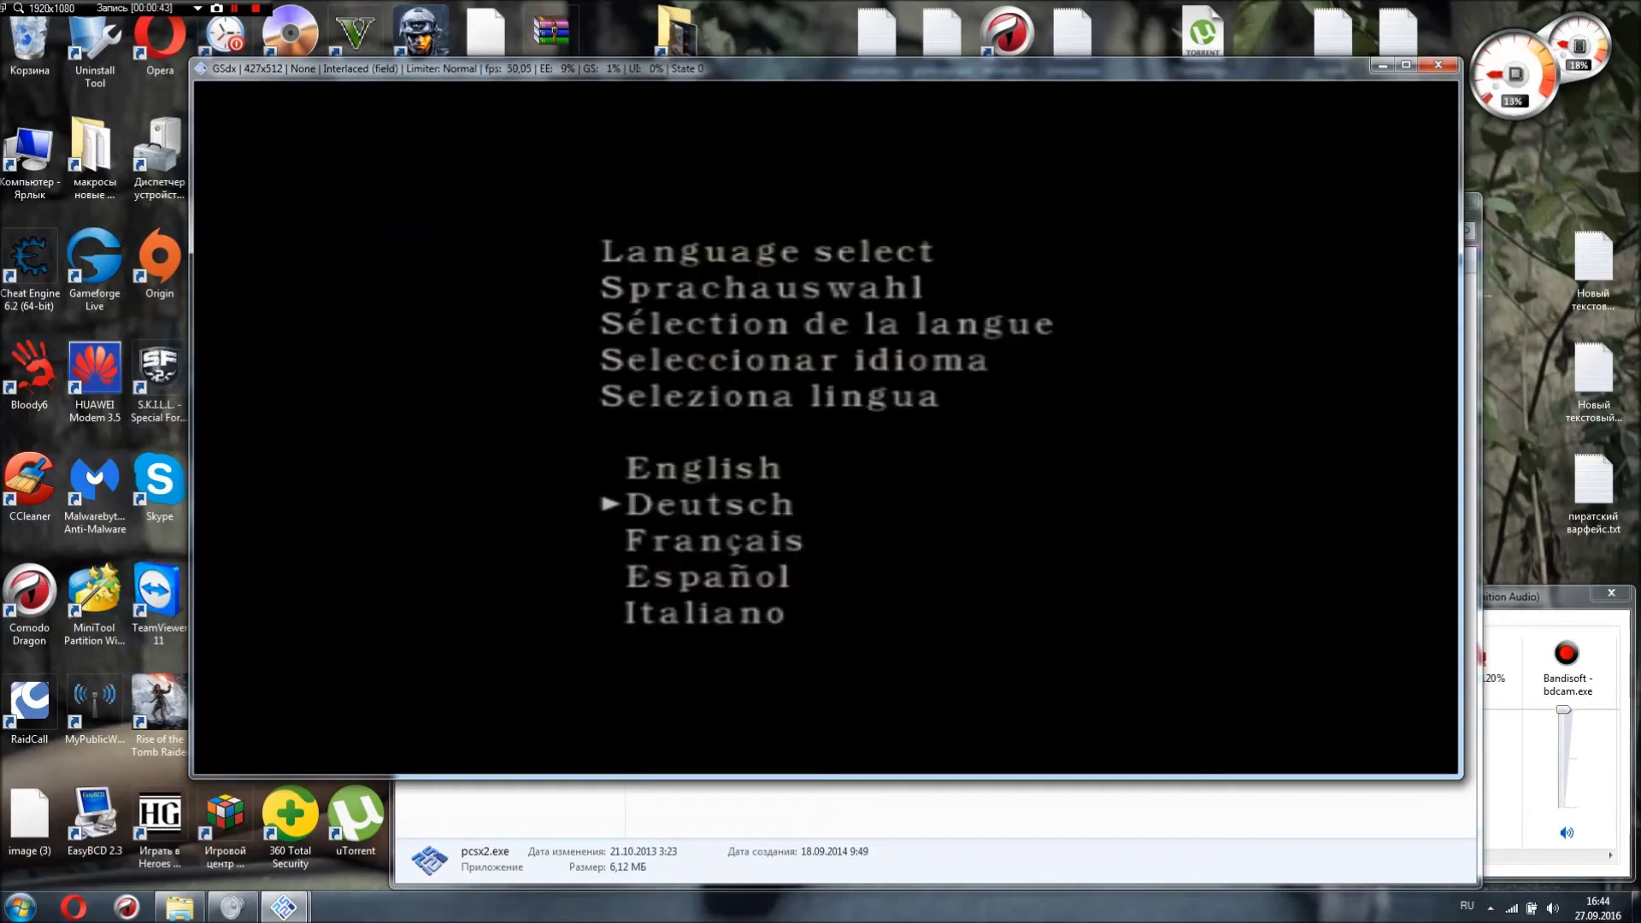
key("Up")
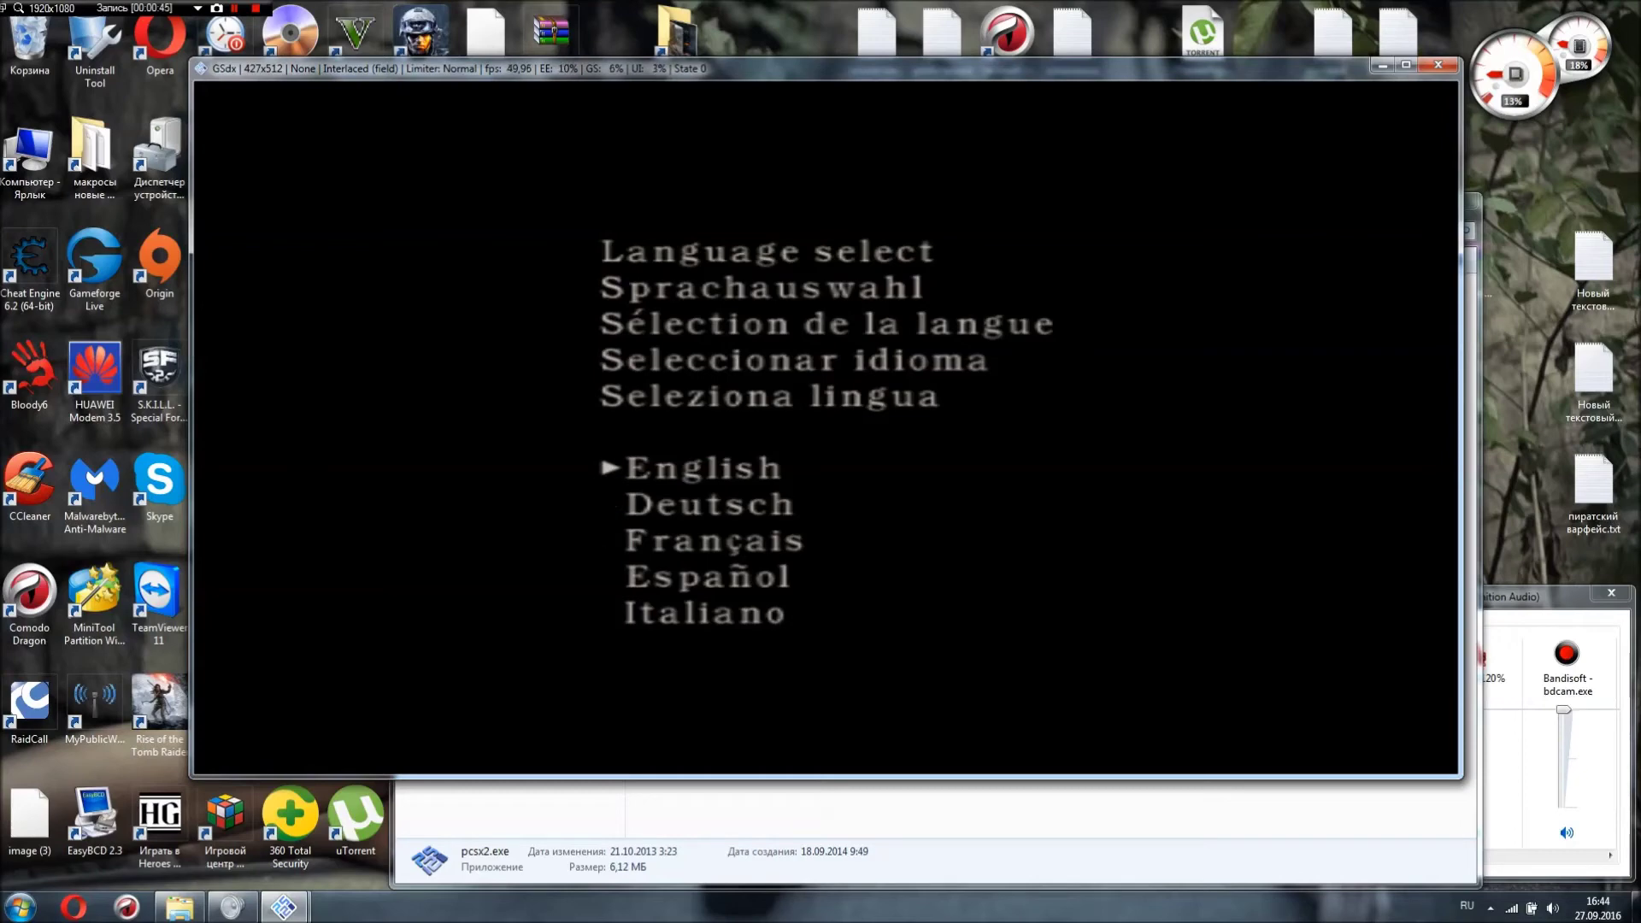
key("Return")
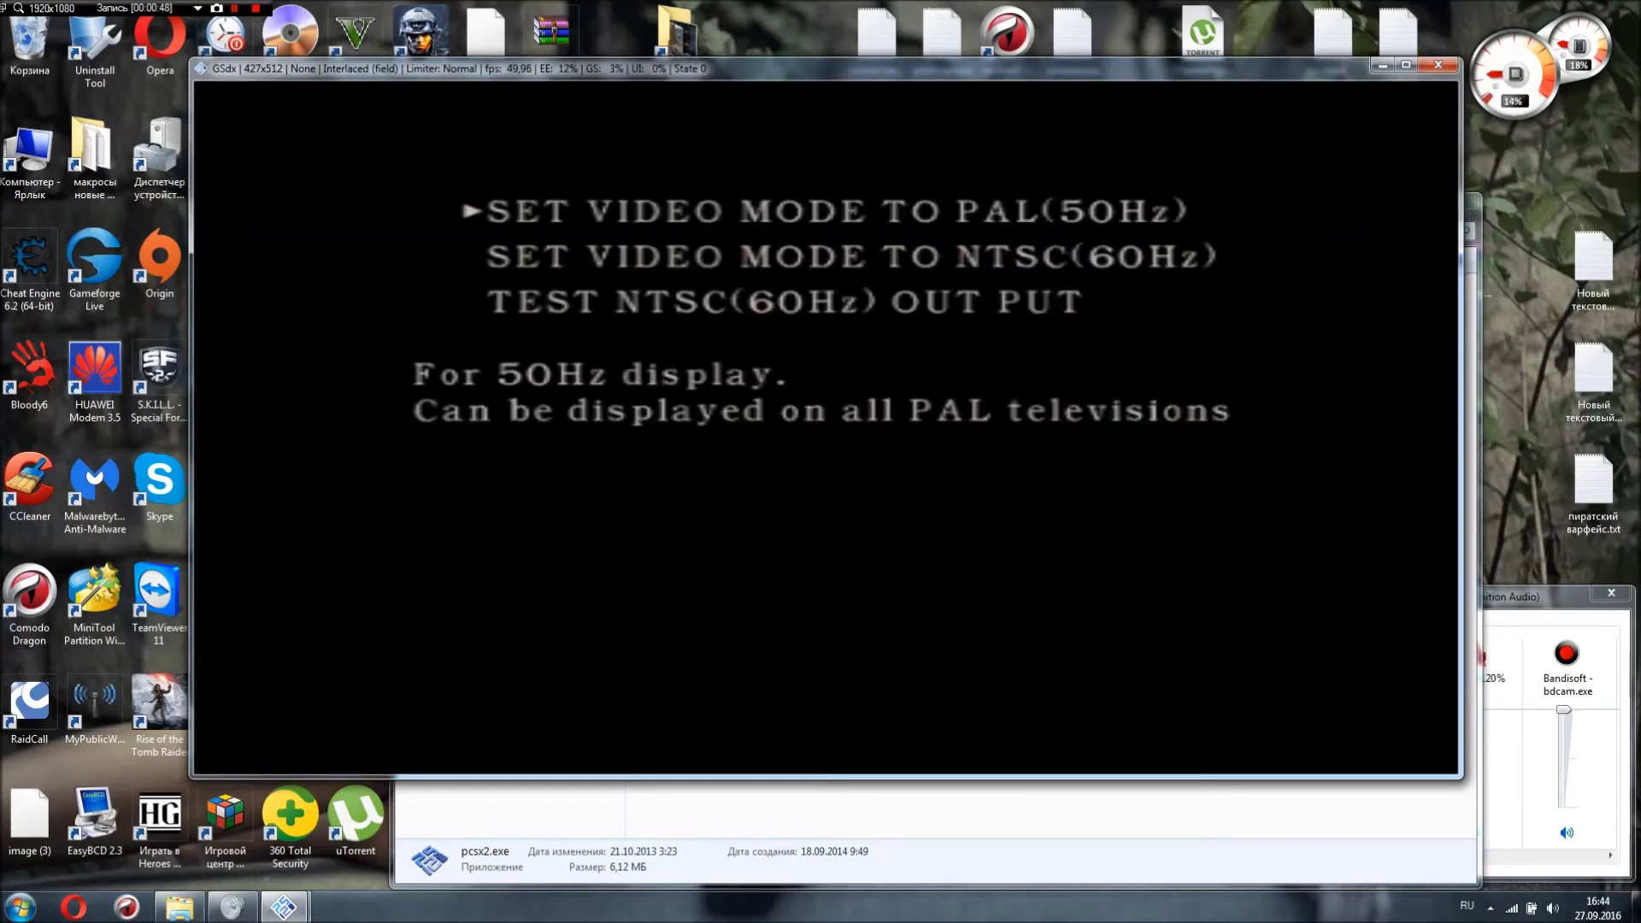
key("Down")
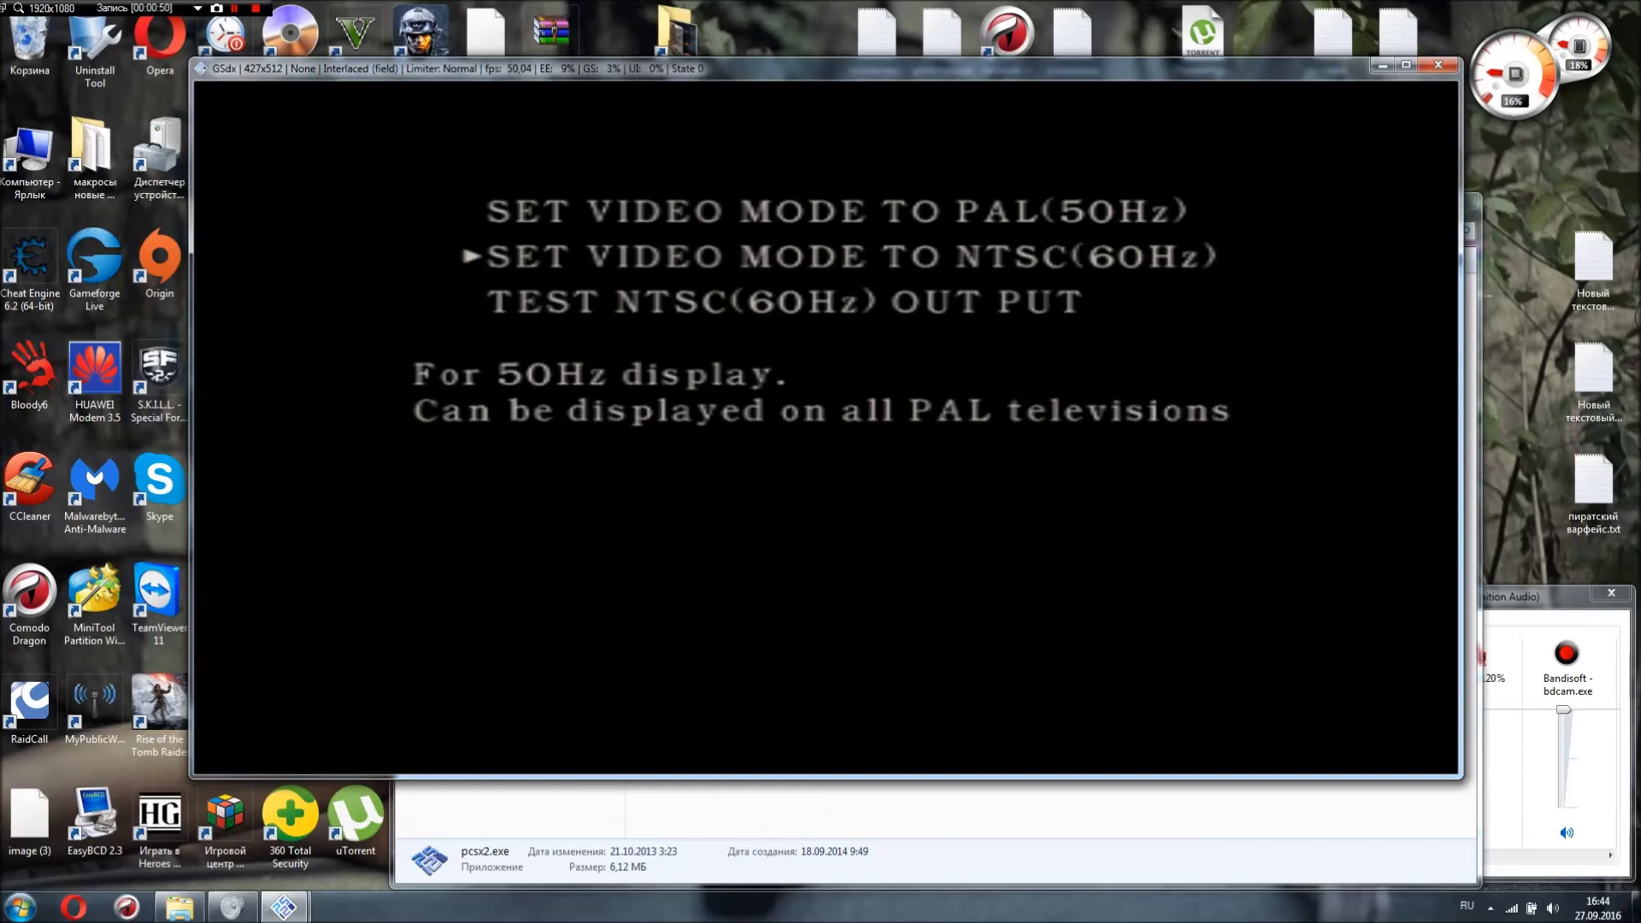
key("Return")
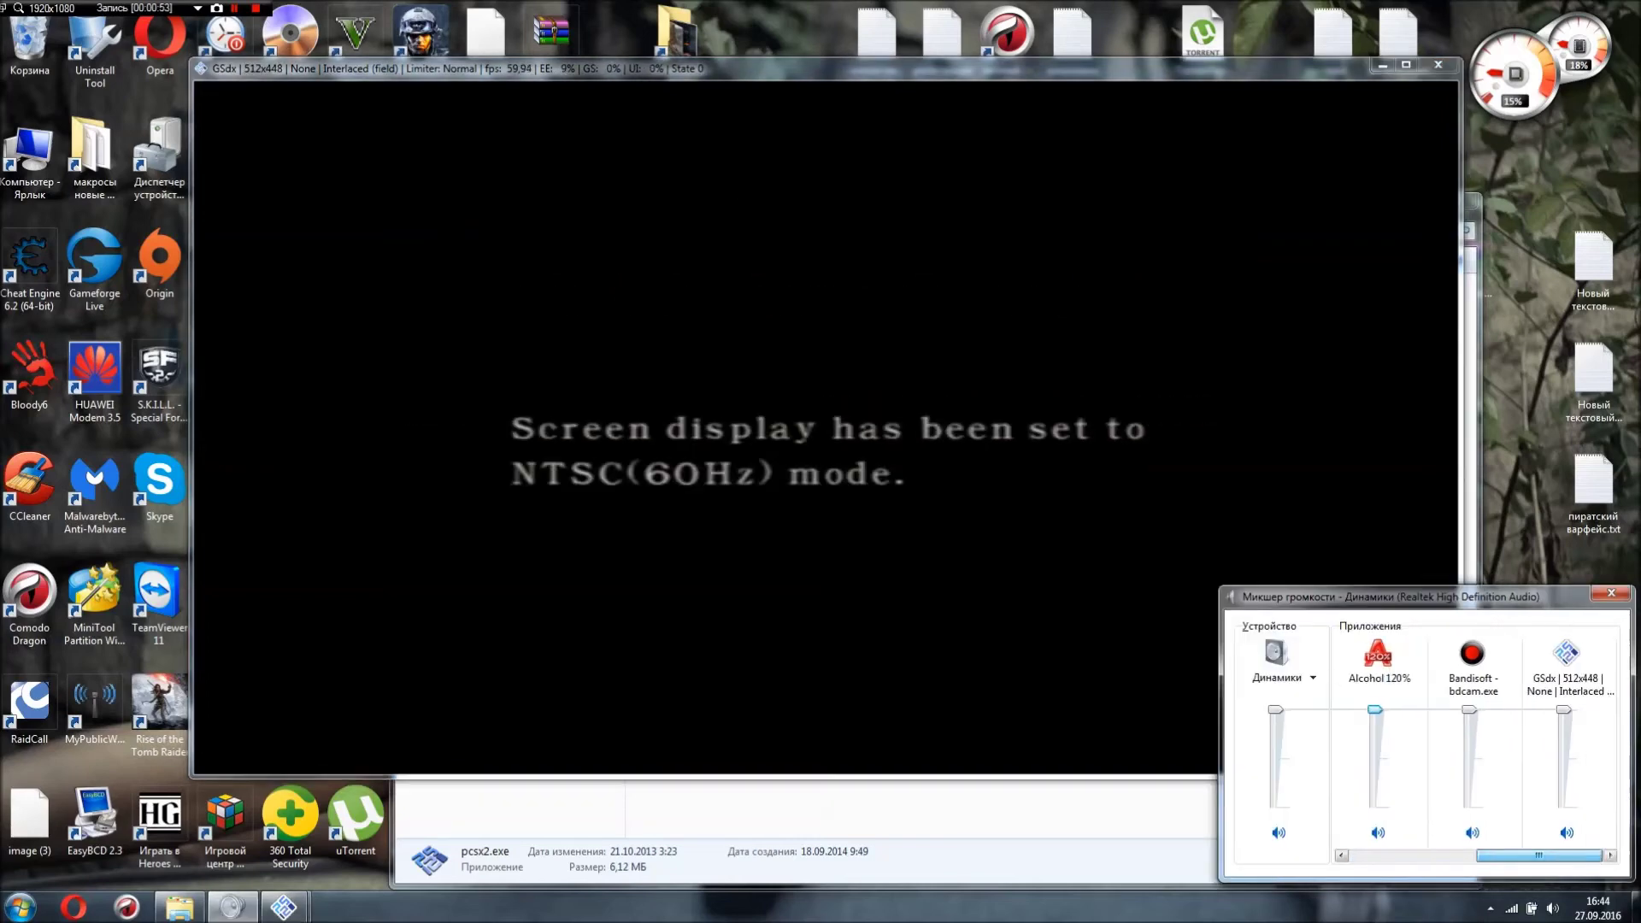
- Lower the GSdx volume in the mixer almost to zero and agree to create the system data file on the memory card
left_click_drag(1563, 710, 1563, 799)
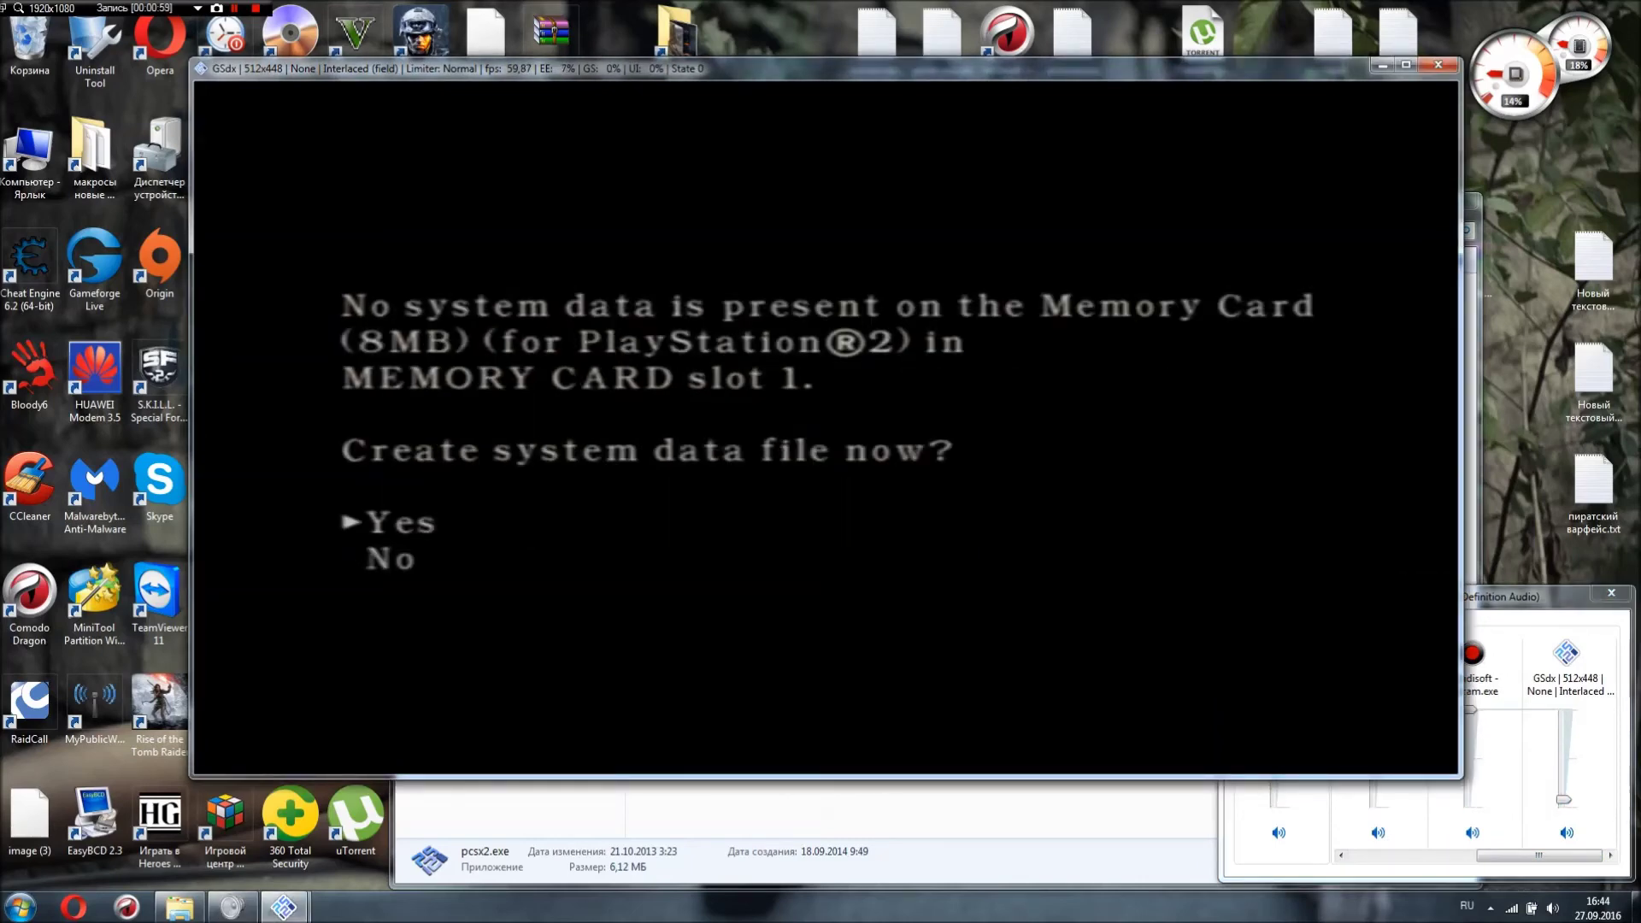
key("Return")
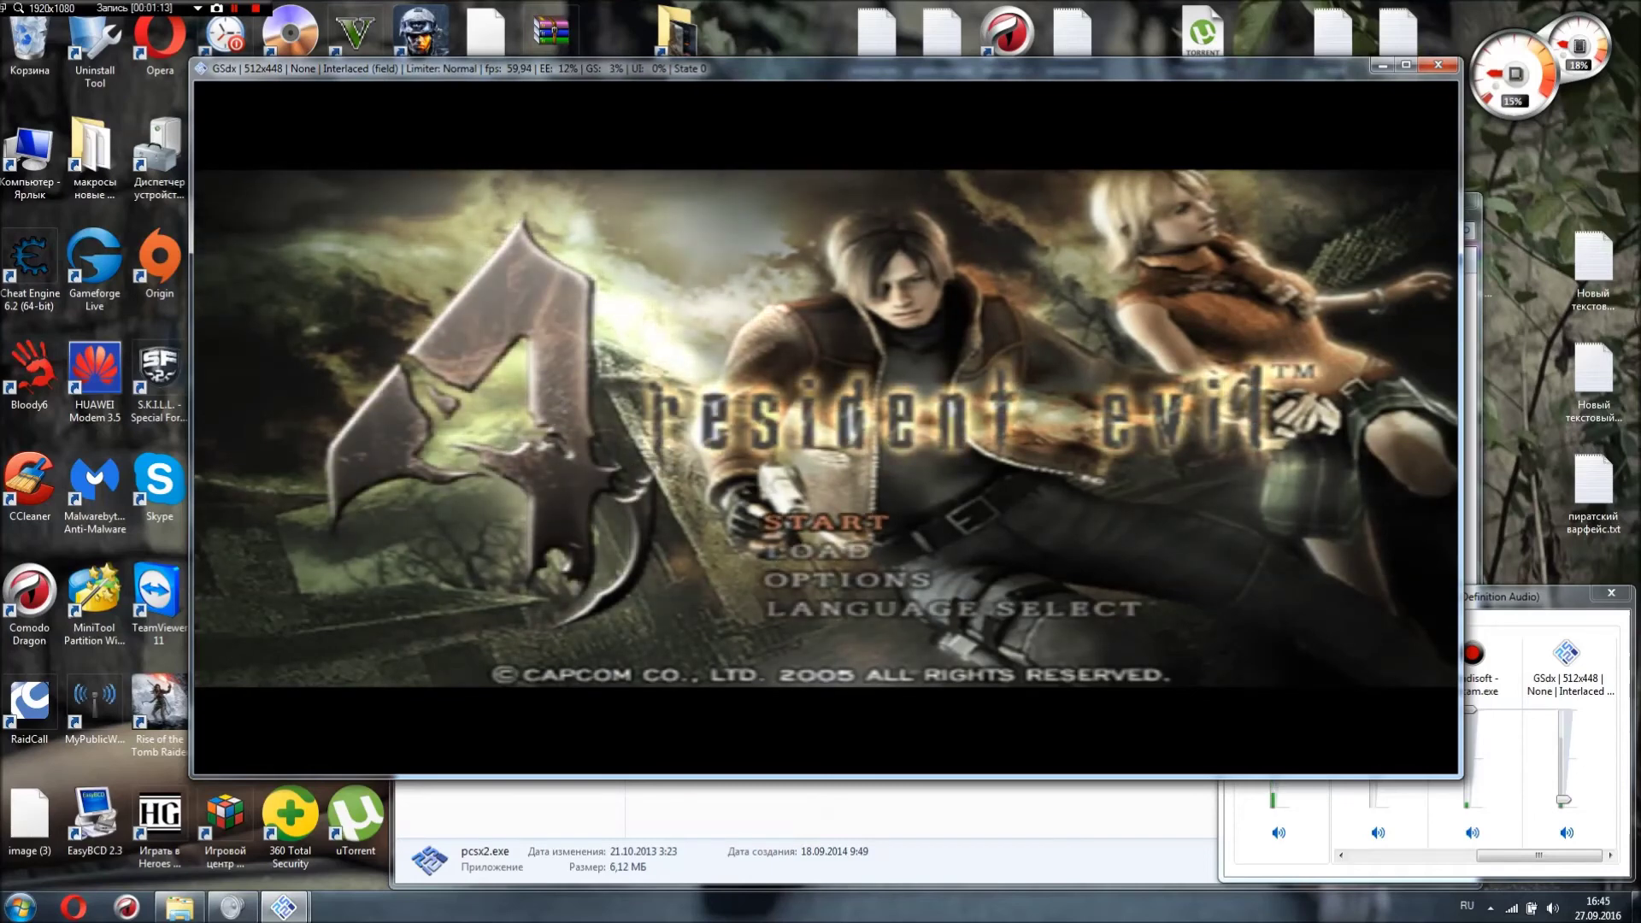
- Start the game from the Resident Evil 4 title menu and set the GSdx volume in the mixer to 4
key("Down")
key("Return")
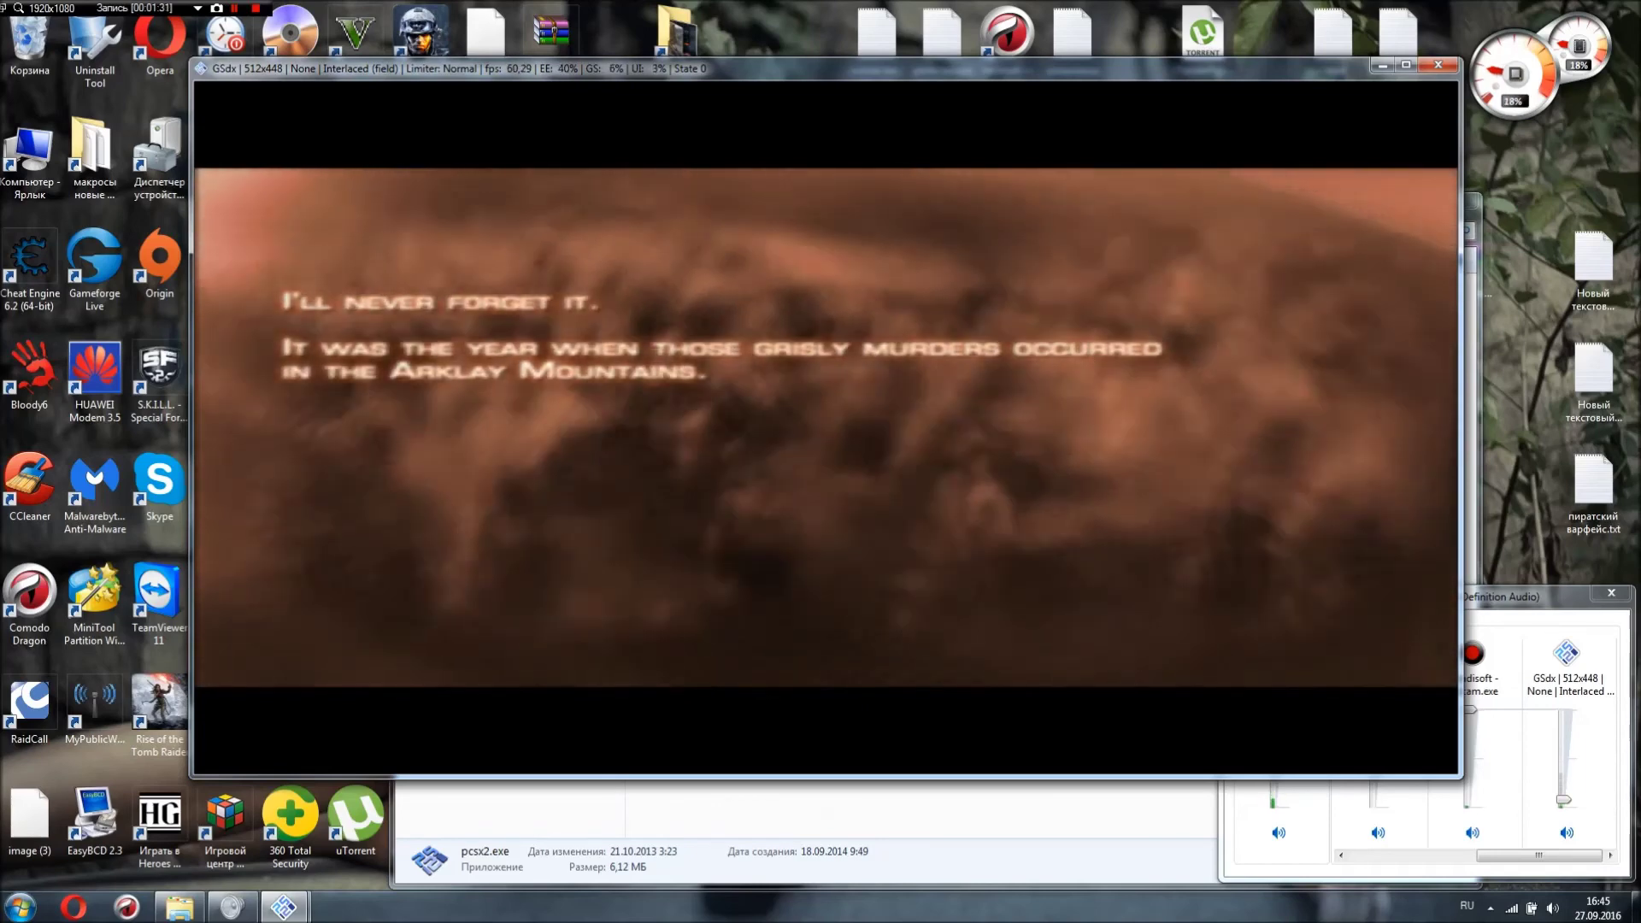
left_click(1564, 801)
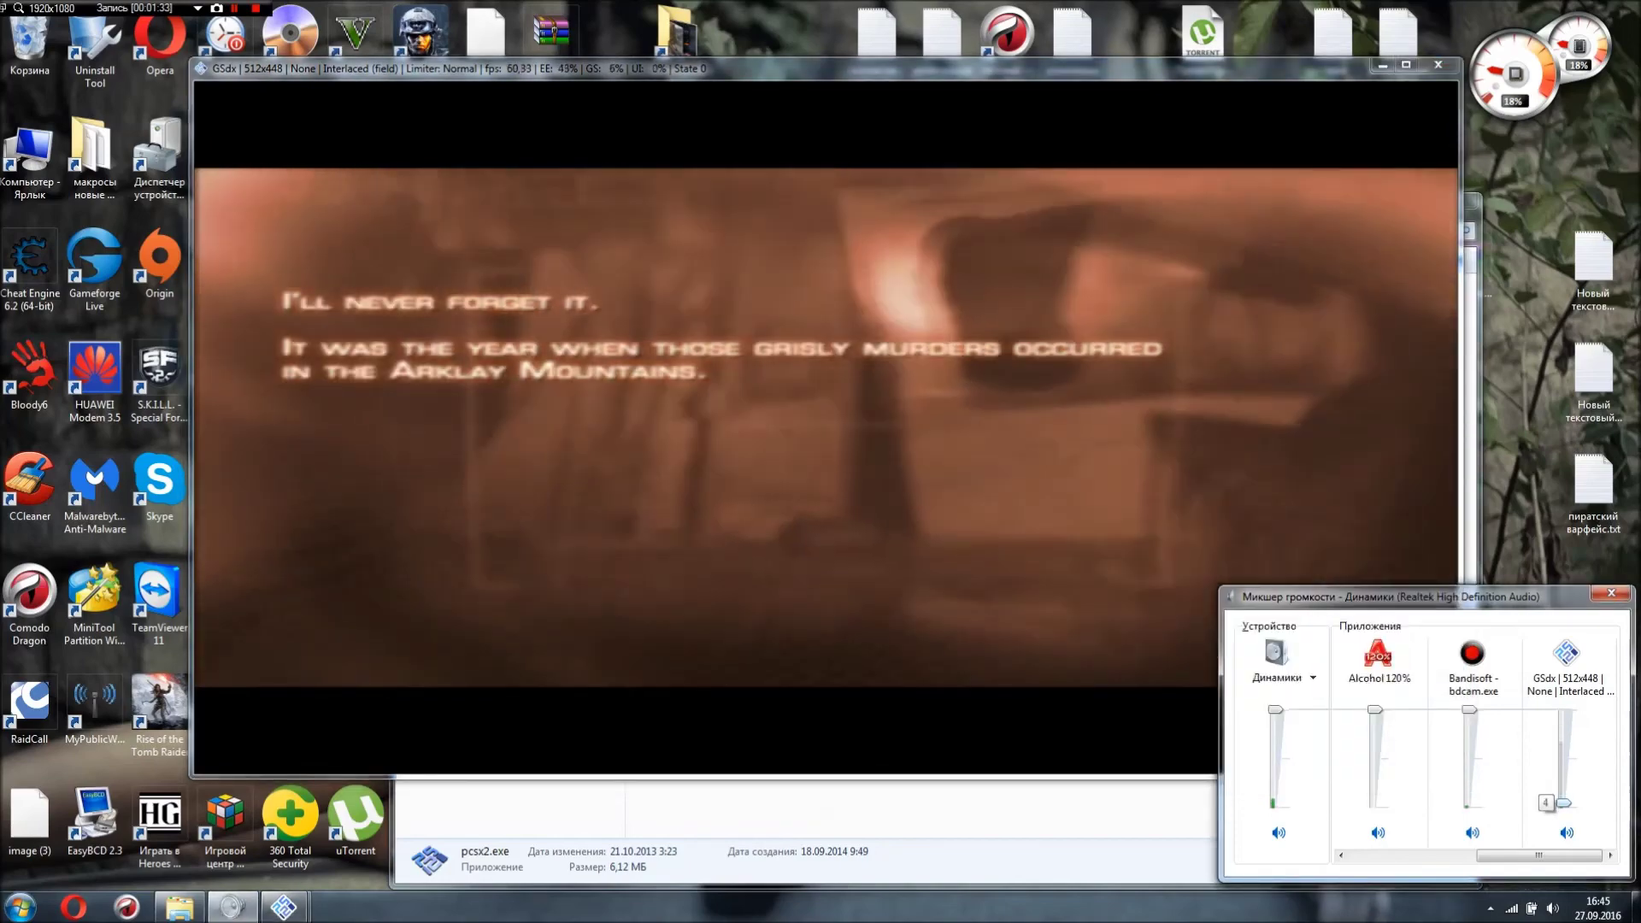